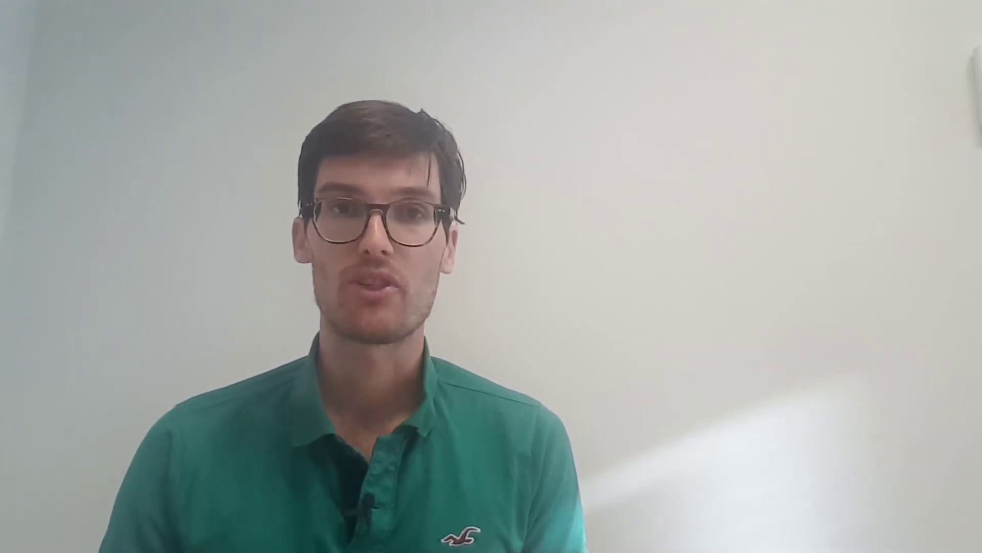
- Browse the DriverWeb driver table down to the OPCUA driver, then launch Citect Studio
click(455, 467)
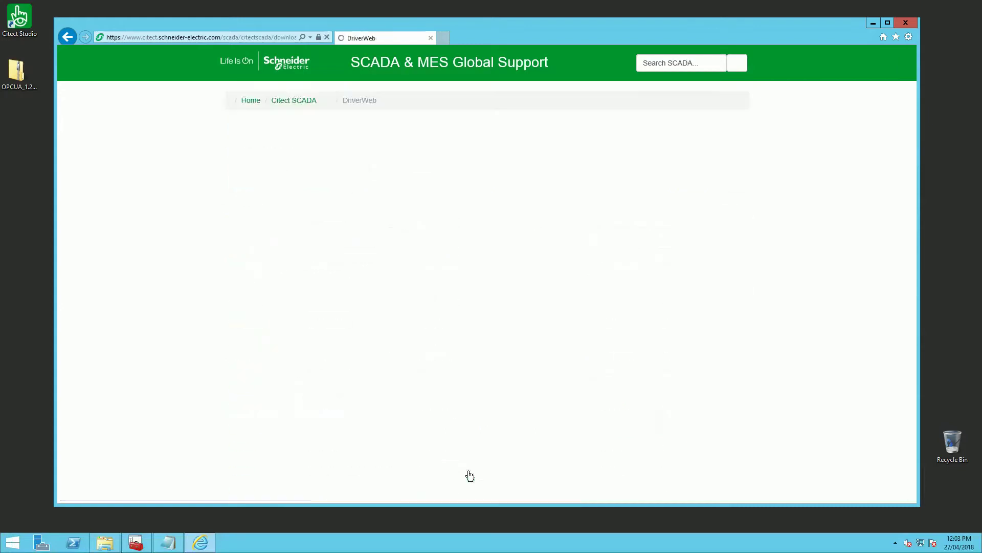
scroll(346, 407, down, 20)
scroll(349, 406, down, 15)
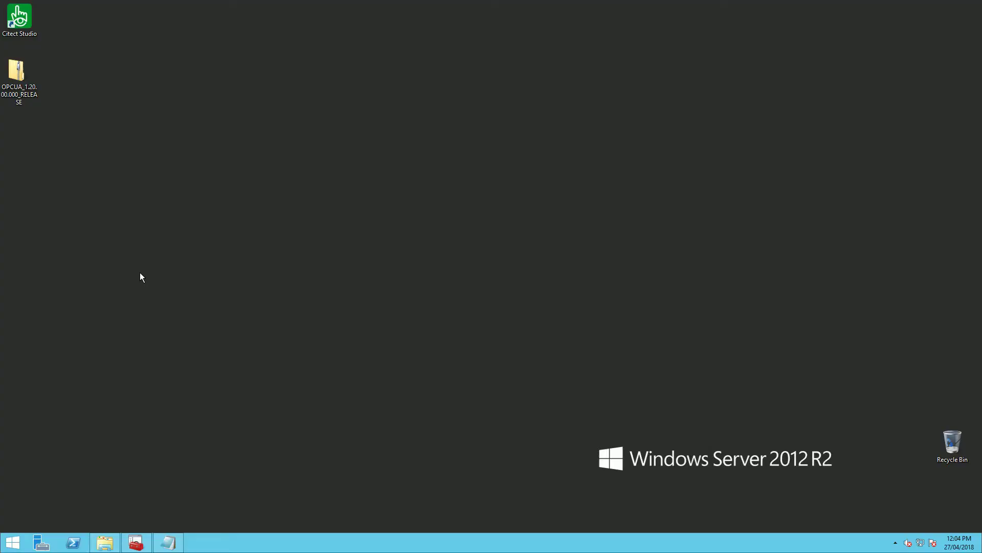
double_click(31, 21)
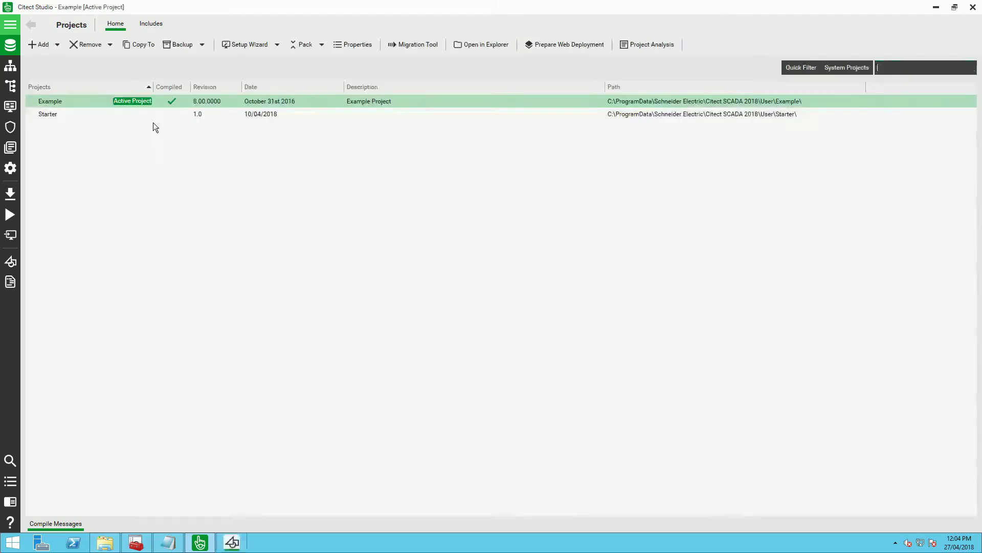
- Create project OPCUA_DEMO from the SxW_Style_1_HD1080 starter and make it active
click(58, 44)
click(46, 57)
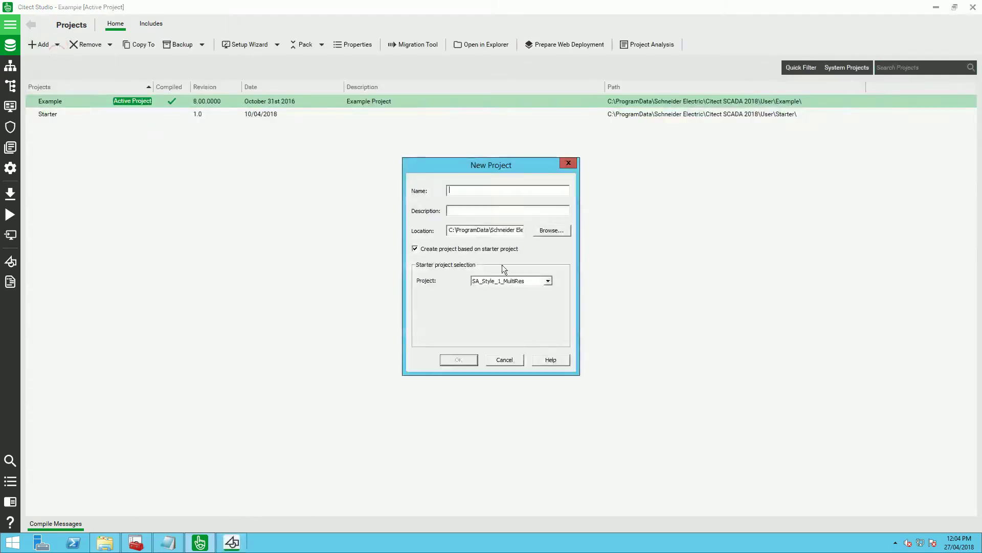
click(547, 281)
click(513, 297)
click(461, 191)
text(OPCUA_DEMO)
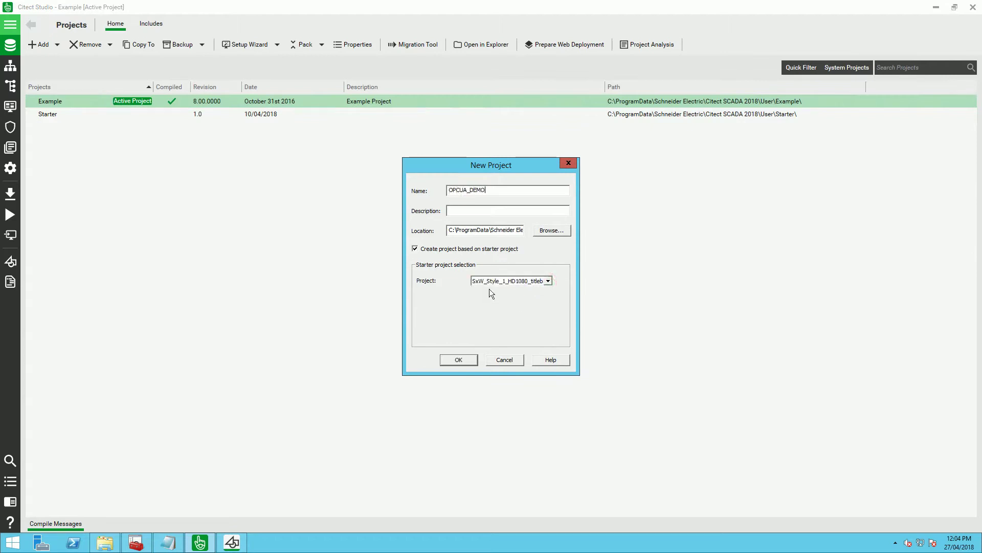
click(472, 361)
click(138, 115)
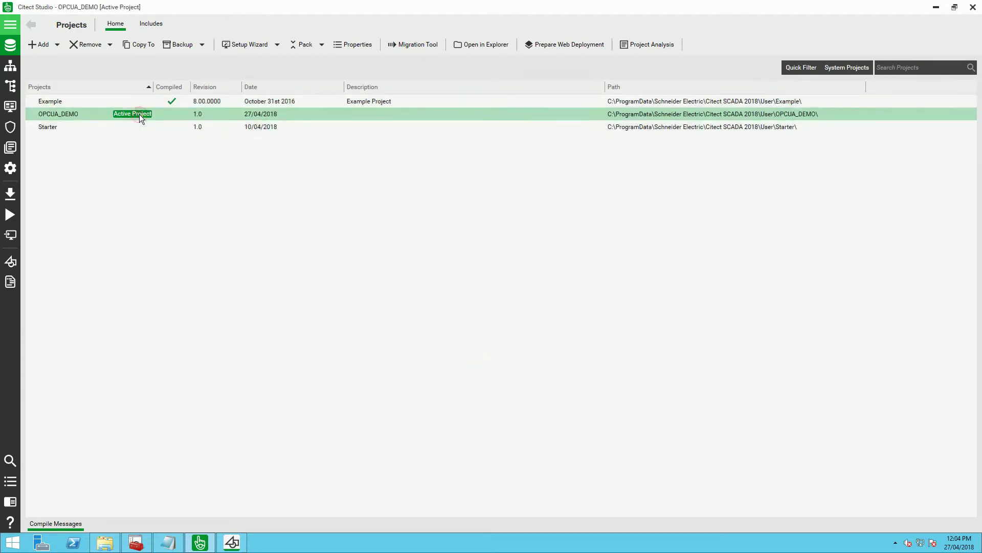
- Start a new external I/O device named OPCUA_Device in the OPCUA_DEMO project
click(8, 75)
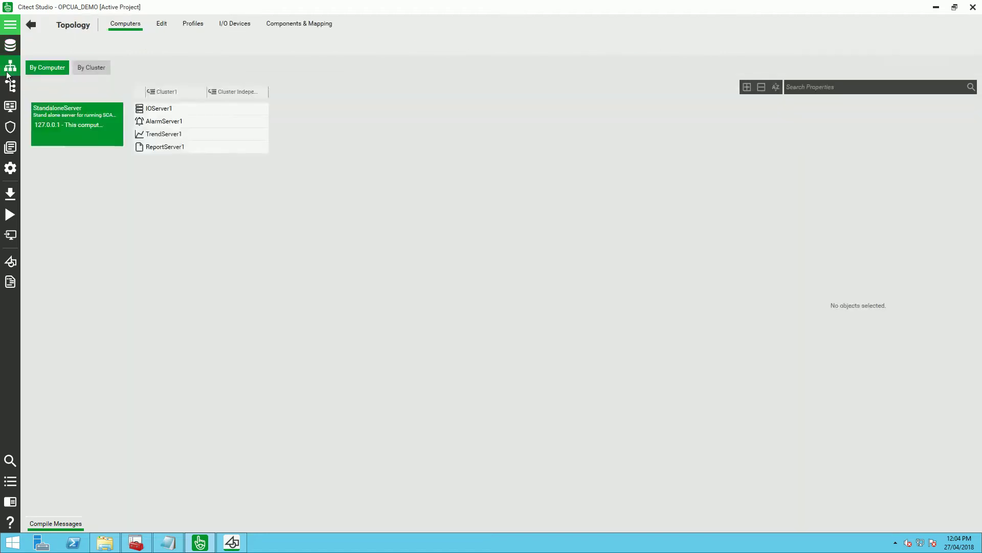
click(217, 24)
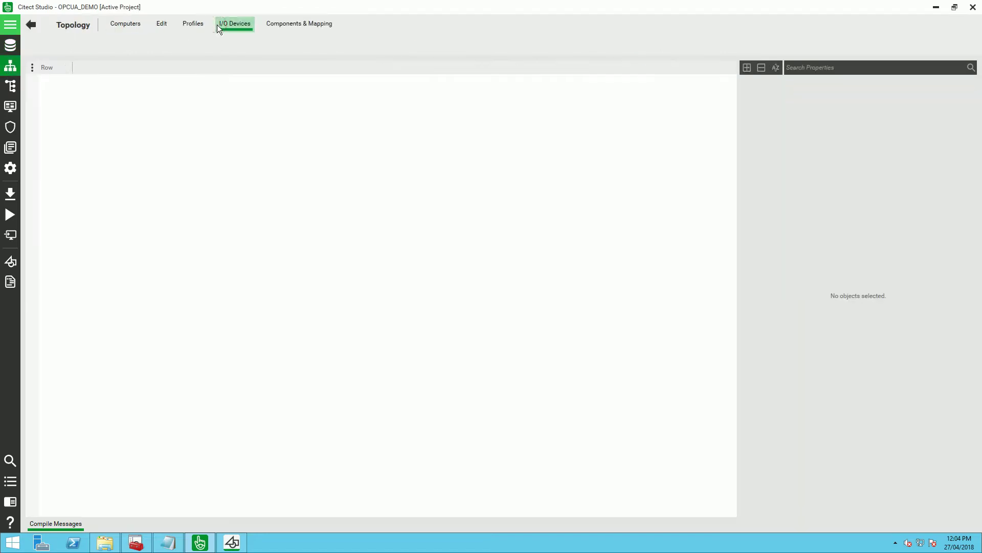
click(524, 45)
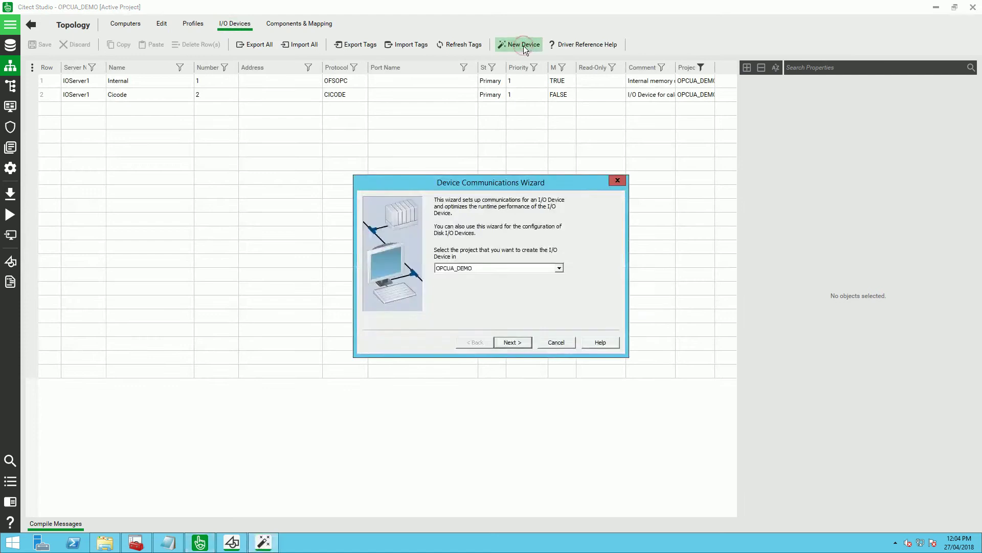
click(521, 343)
click(521, 342)
text(OPCUA_Device)
click(519, 343)
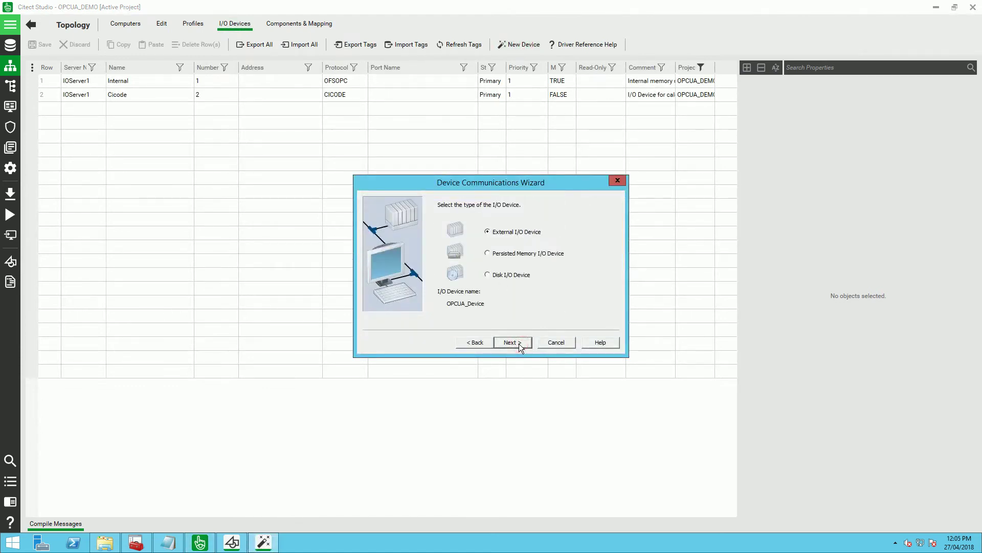
click(519, 342)
- Choose the OPC Foundation OPC UA Client driver over OPCTCP at opc.tcp://10.176.16.165:4840
click(604, 203)
click(604, 203)
double_click(499, 202)
double_click(499, 218)
double_click(500, 234)
click(515, 243)
click(522, 341)
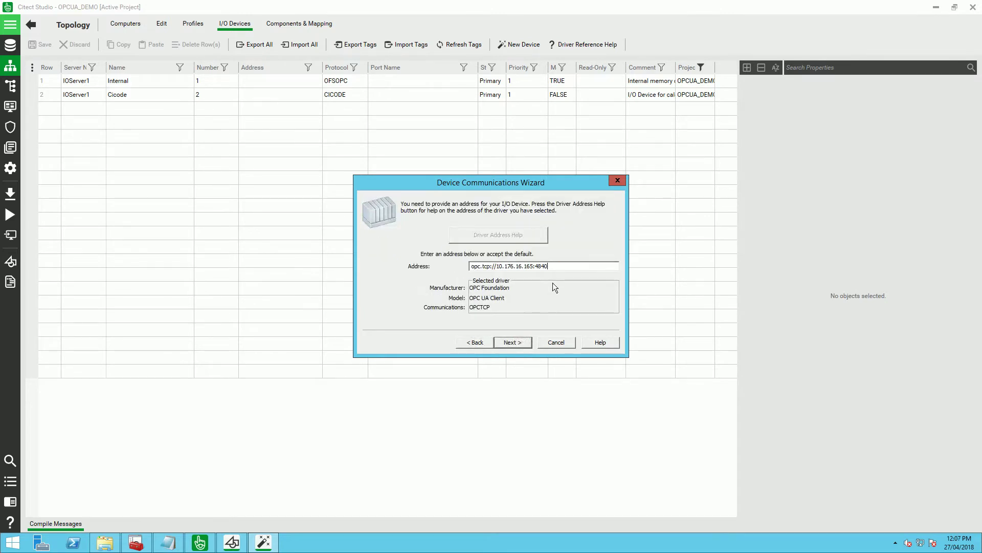
click(522, 342)
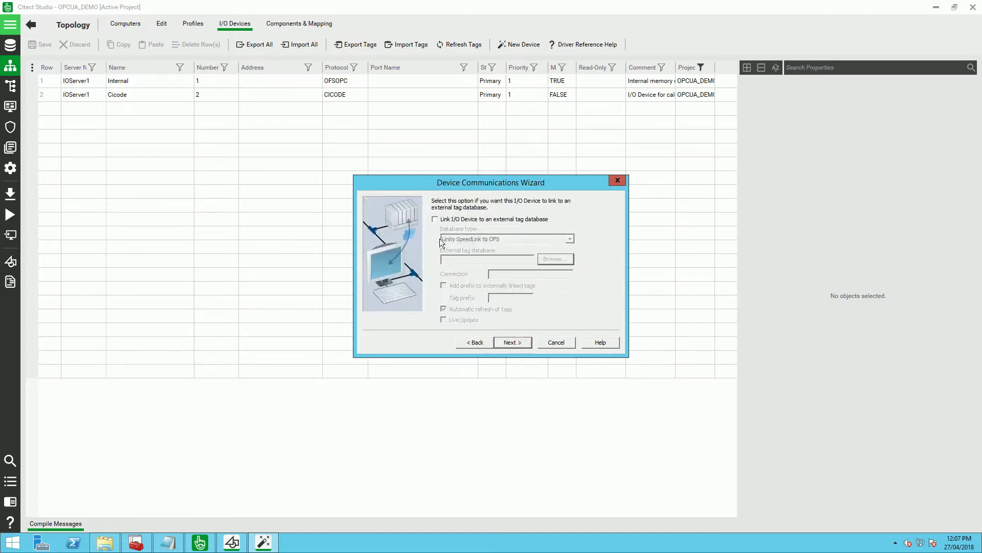
- Link the device to an external OPCUA tag database and browse the server for tags
click(437, 220)
click(570, 239)
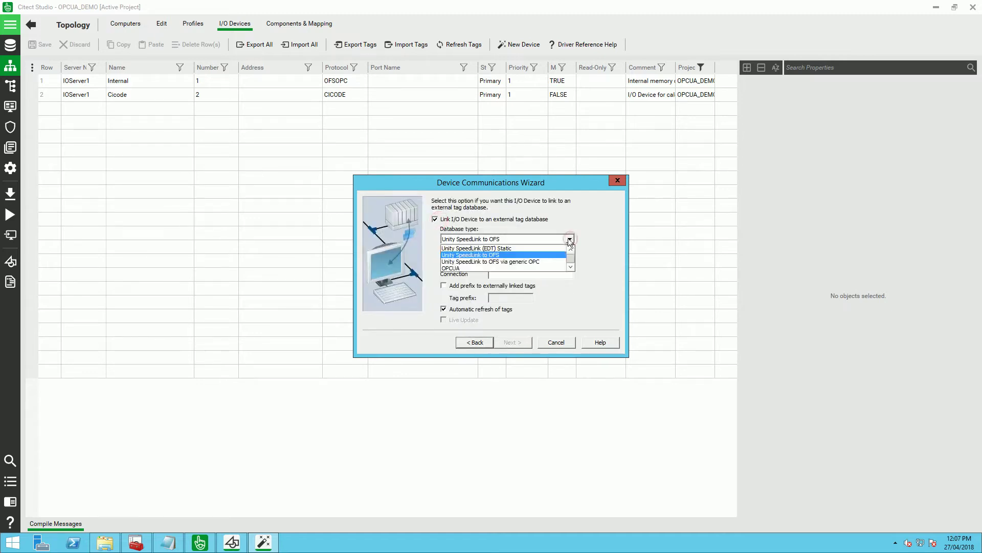
click(545, 268)
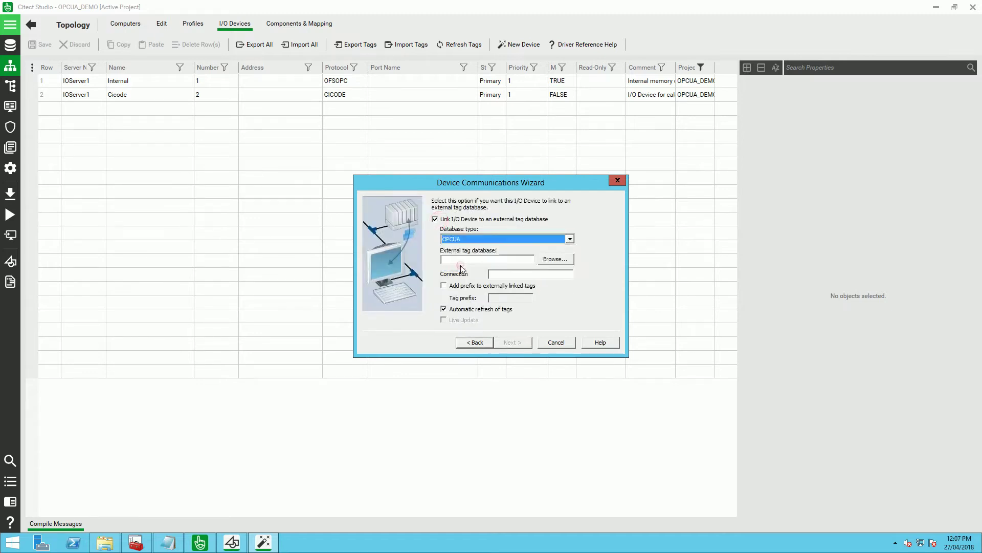
click(554, 259)
- Pick the PLC_1 branch under Objects and finish the device wizard without importing tags
click(382, 192)
click(392, 200)
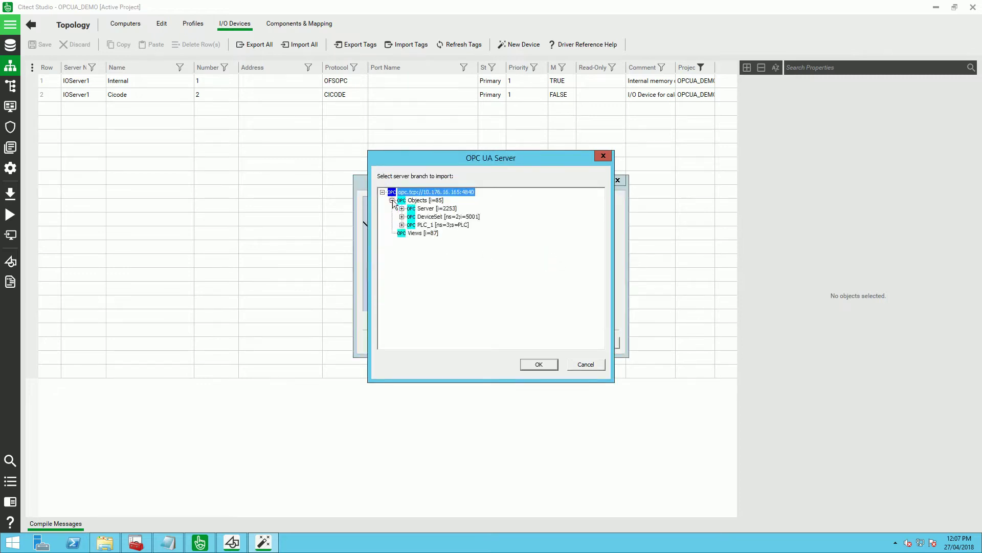
double_click(412, 225)
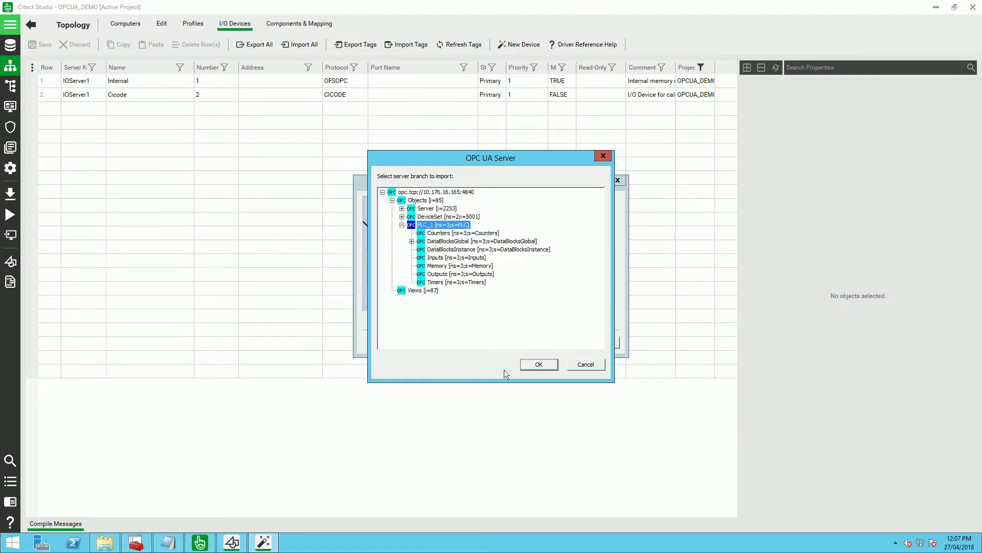
click(534, 365)
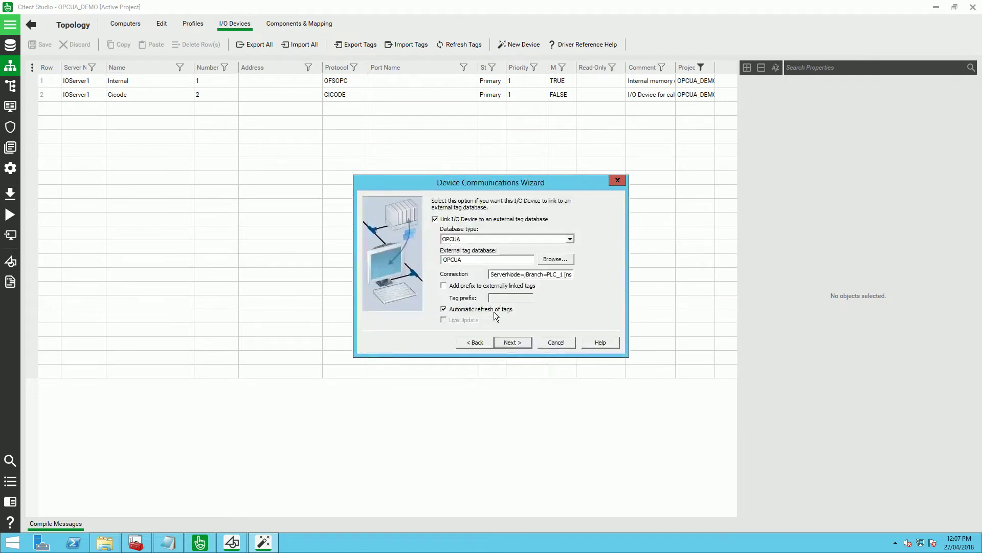
click(513, 343)
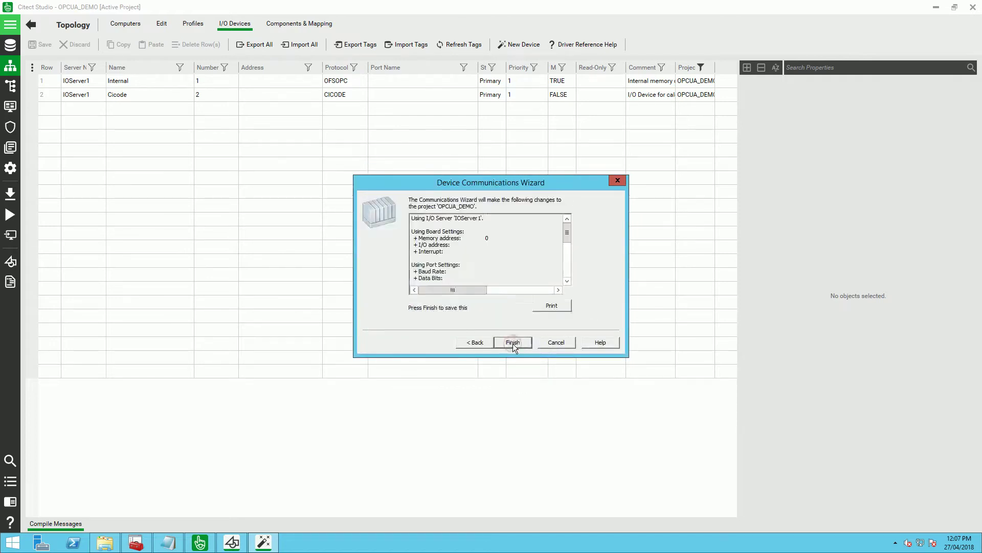
click(513, 343)
click(536, 327)
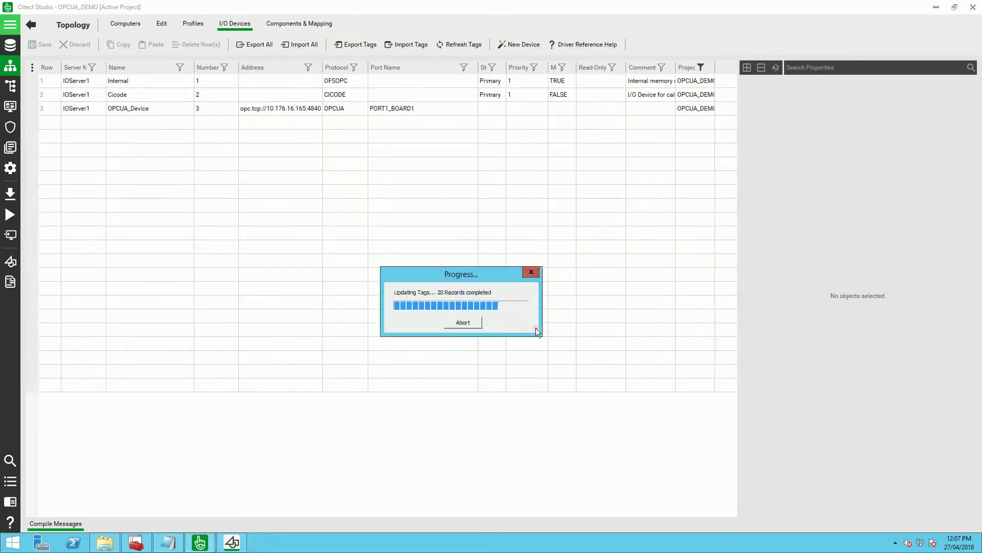
- Set OPCUA_Device's Linked property to FALSE and save the project
click(49, 107)
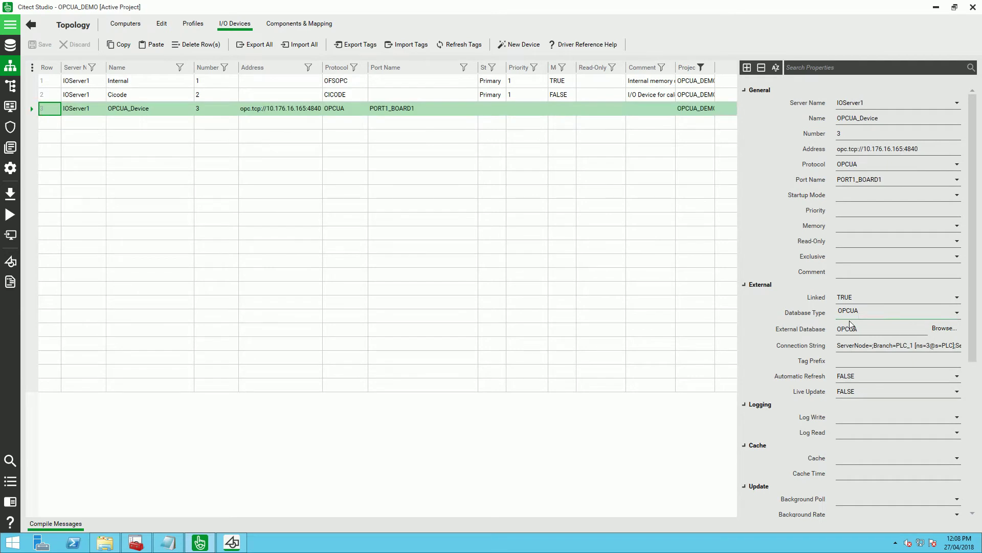
click(957, 297)
click(869, 311)
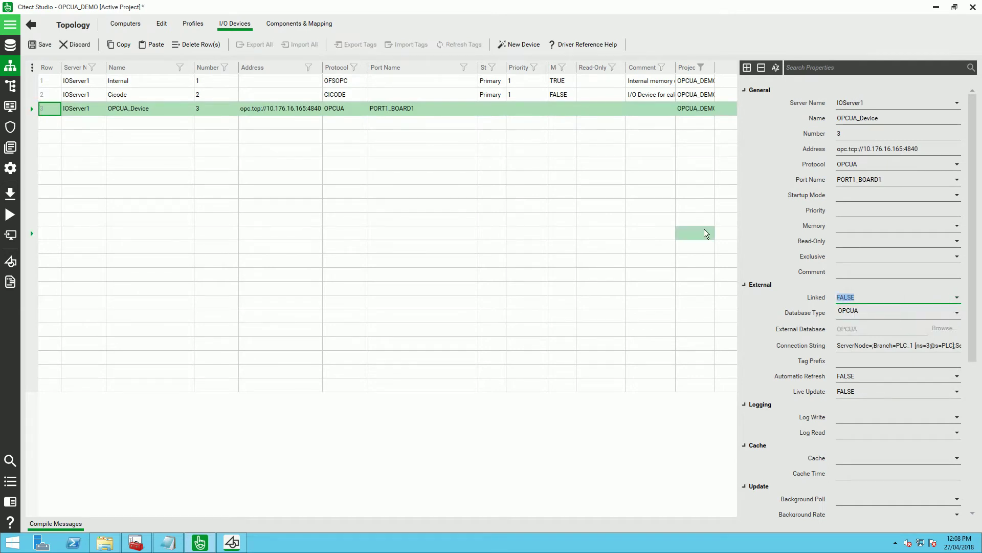
click(381, 152)
click(36, 48)
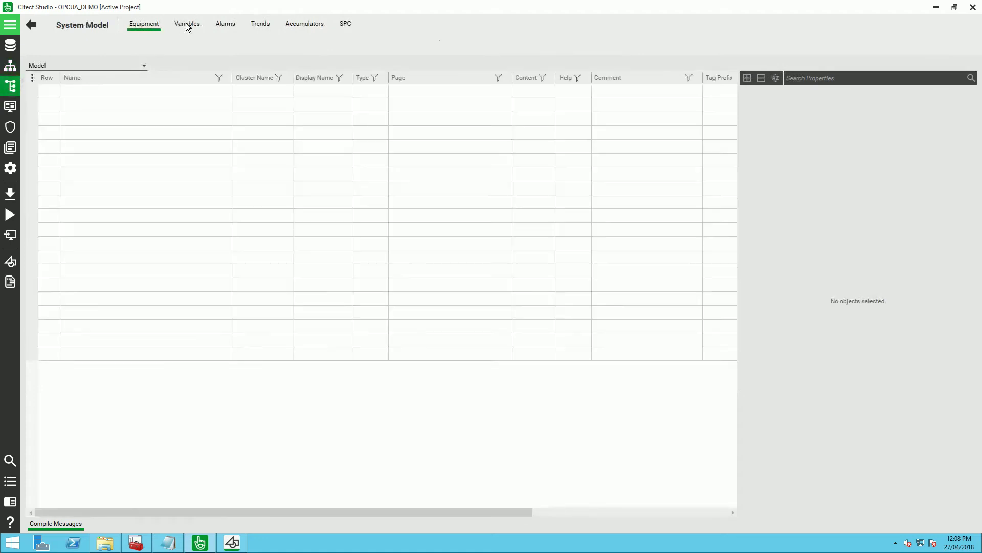
- Open the System Model Variables list to review the project's variable tags
click(187, 24)
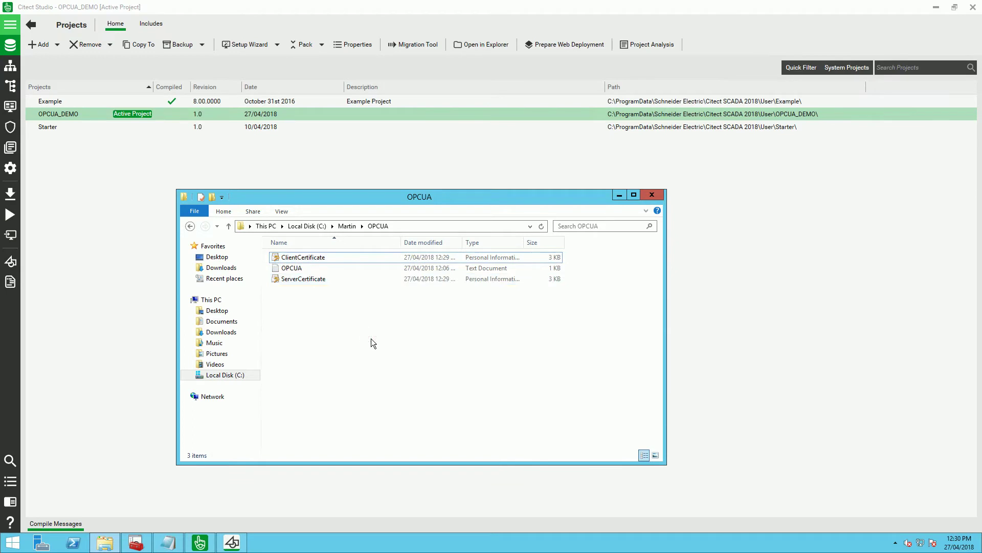
- Launch Citect SCADA Configurator and create new OPC UA client settings named OPCUA_Conf
click(12, 543)
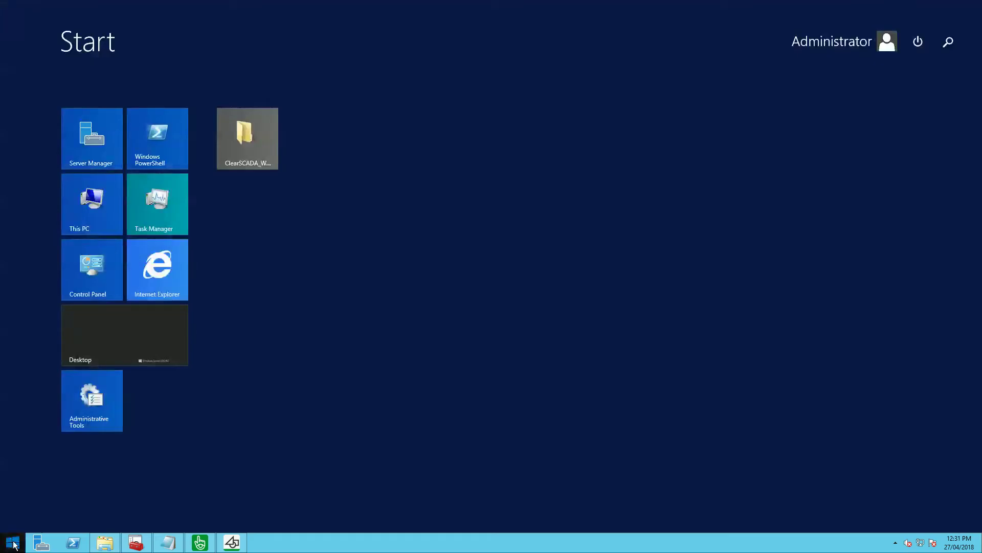
text(config)
key(Return)
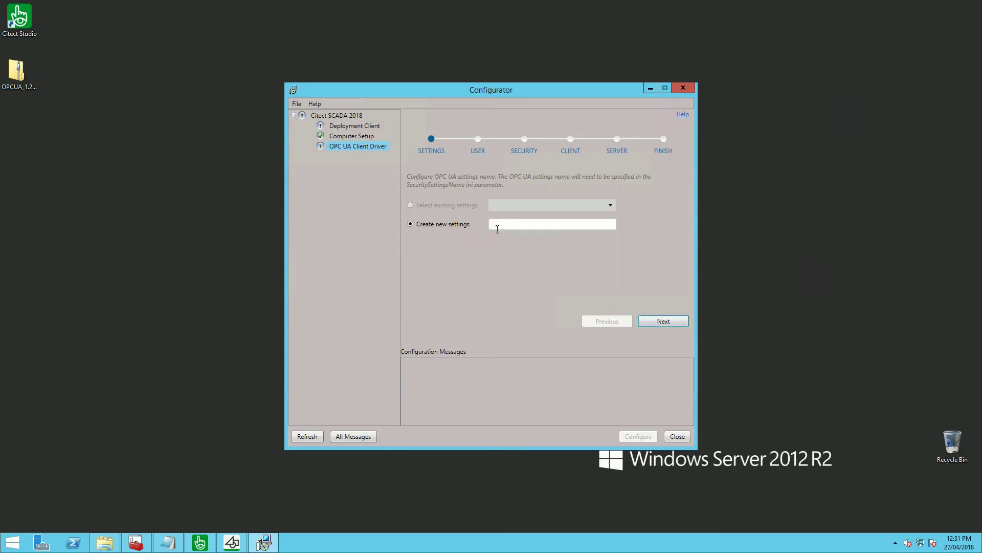
click(498, 224)
text(OPCUA_Conf)
click(656, 320)
- Enable user credentials and enter the server's user name and password
click(420, 201)
click(508, 220)
text(Tester2)
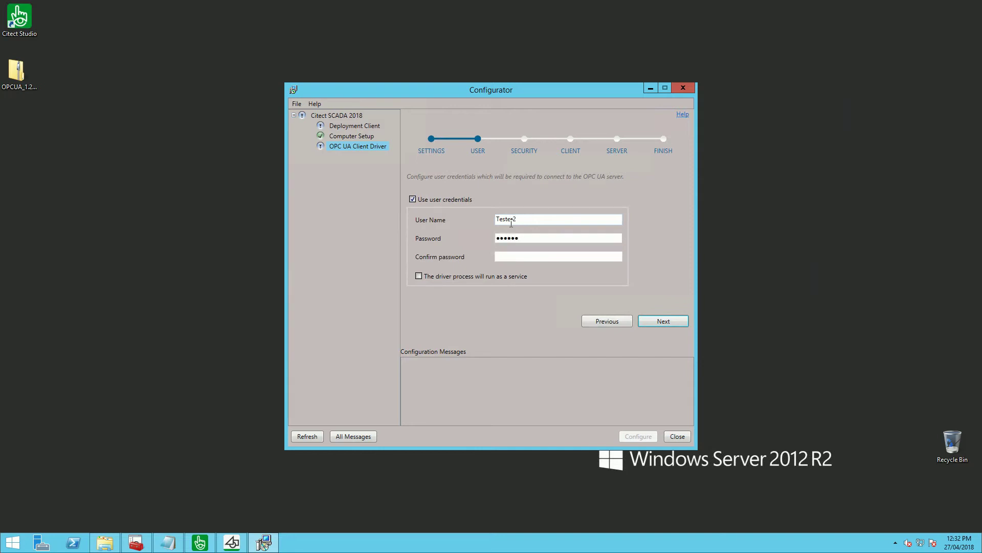
key(Tab)
text(Tester)
click(663, 321)
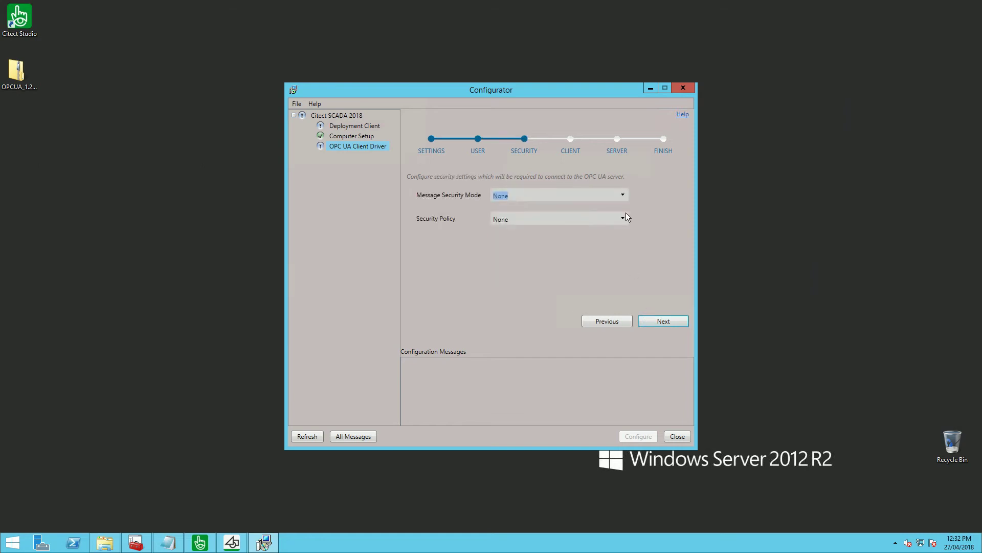
- Set message security mode to Sign and security policy to Basic256
click(624, 194)
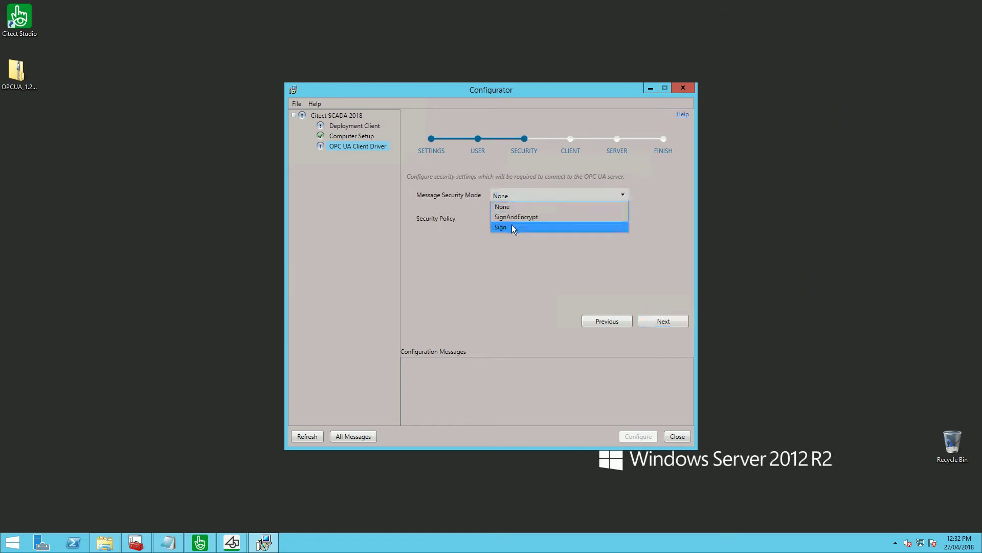
click(512, 227)
click(624, 219)
click(541, 241)
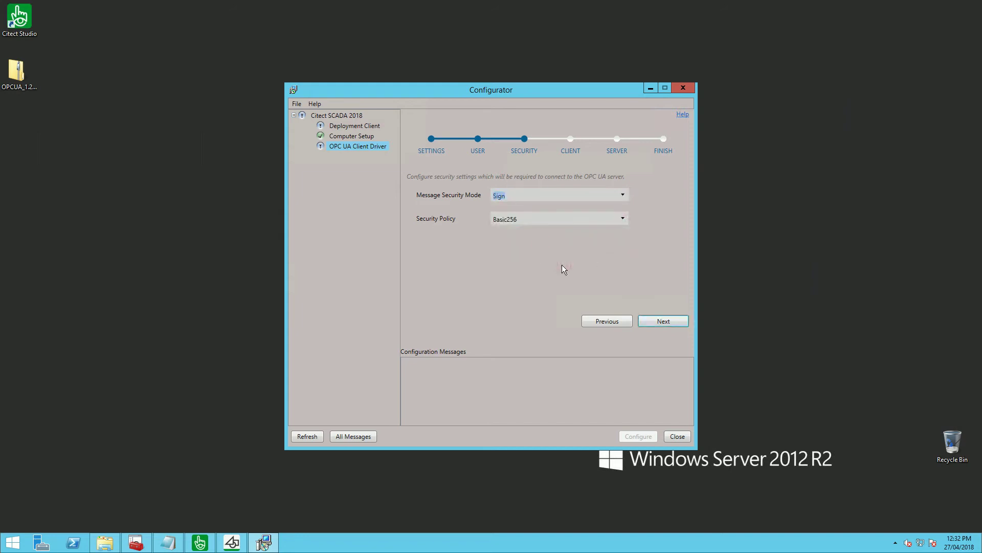
click(664, 323)
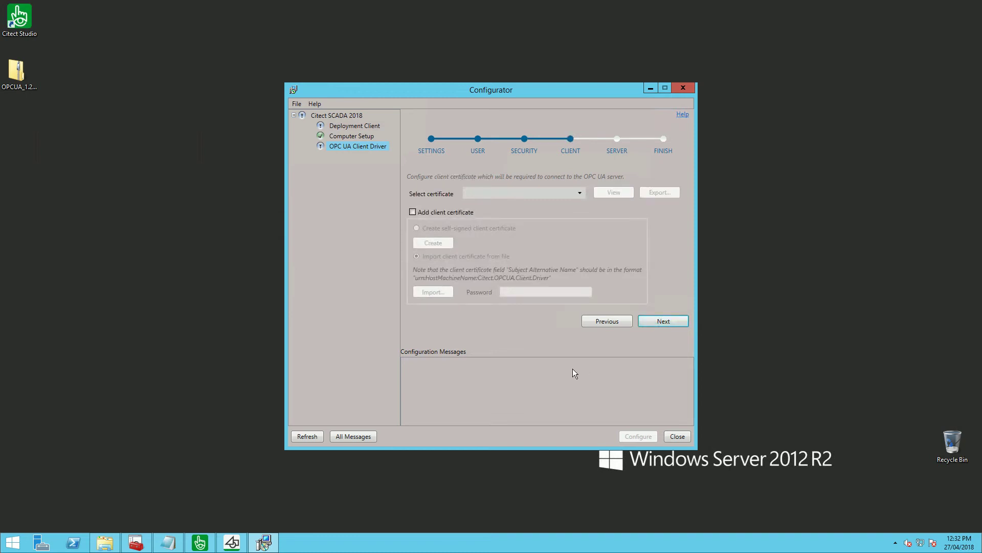
- Import the ClientCertificate file into the store using the certificate password
click(413, 212)
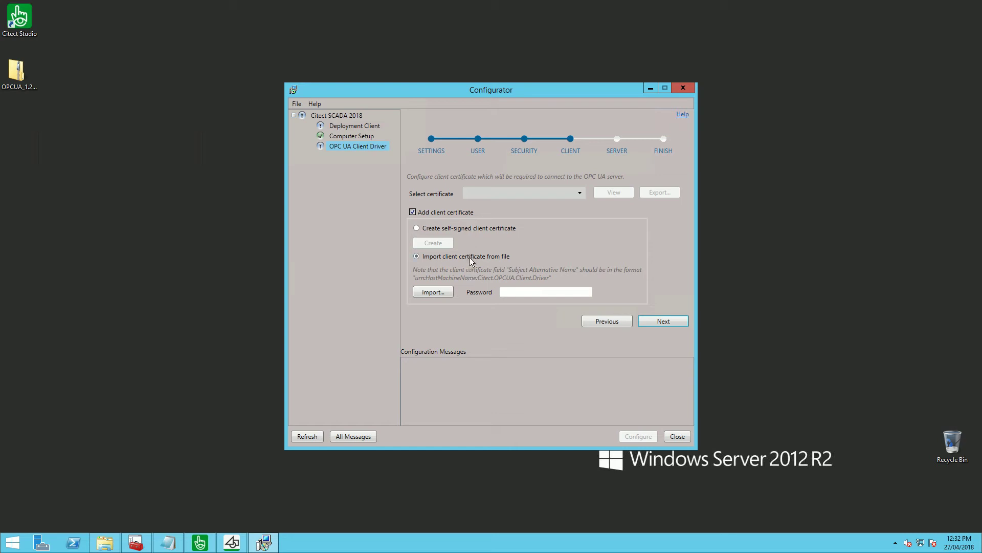
click(509, 295)
text(123456)
click(447, 296)
click(402, 208)
click(659, 400)
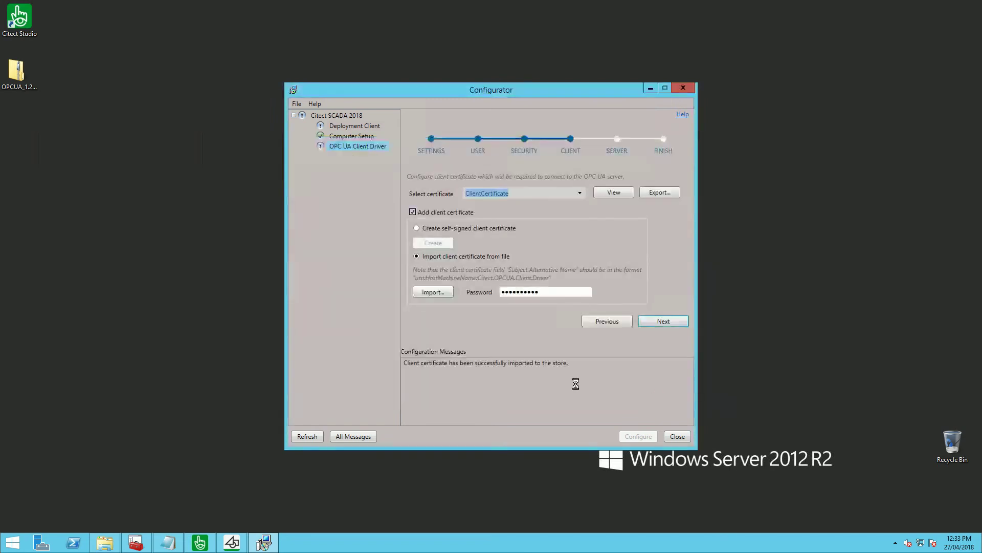
click(678, 320)
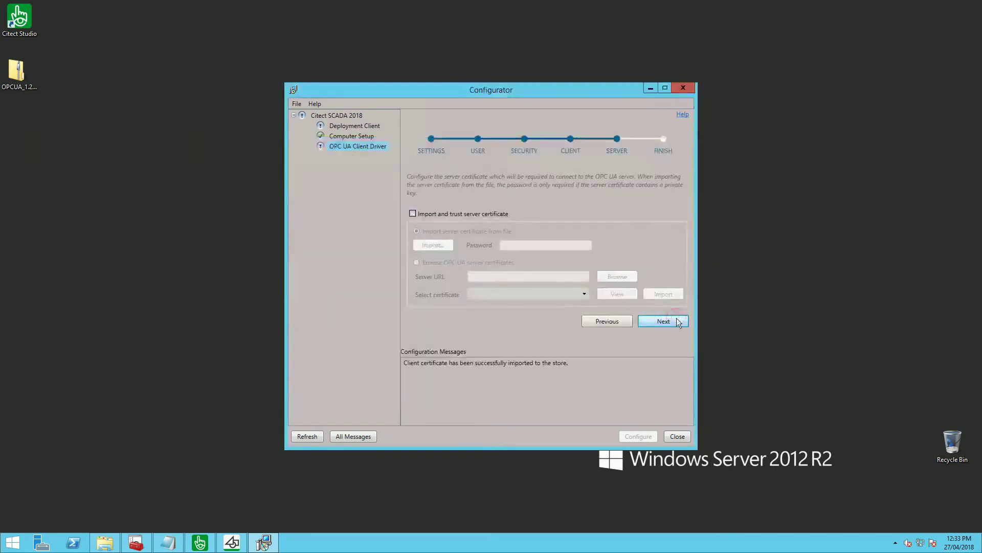
- Import and trust the ServerCertificate file, then save the OPC UA client driver configuration
click(425, 214)
text(p)
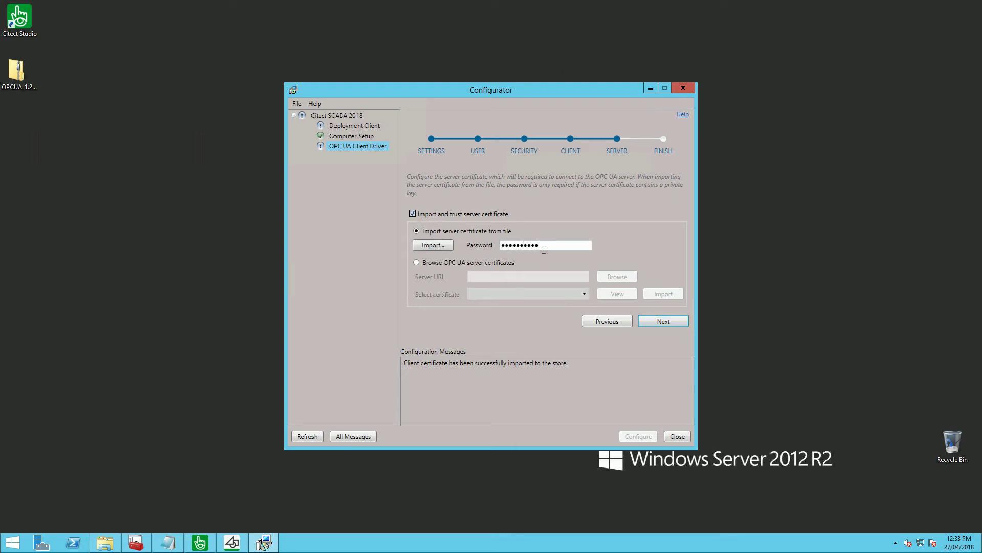
click(438, 244)
click(685, 381)
click(681, 396)
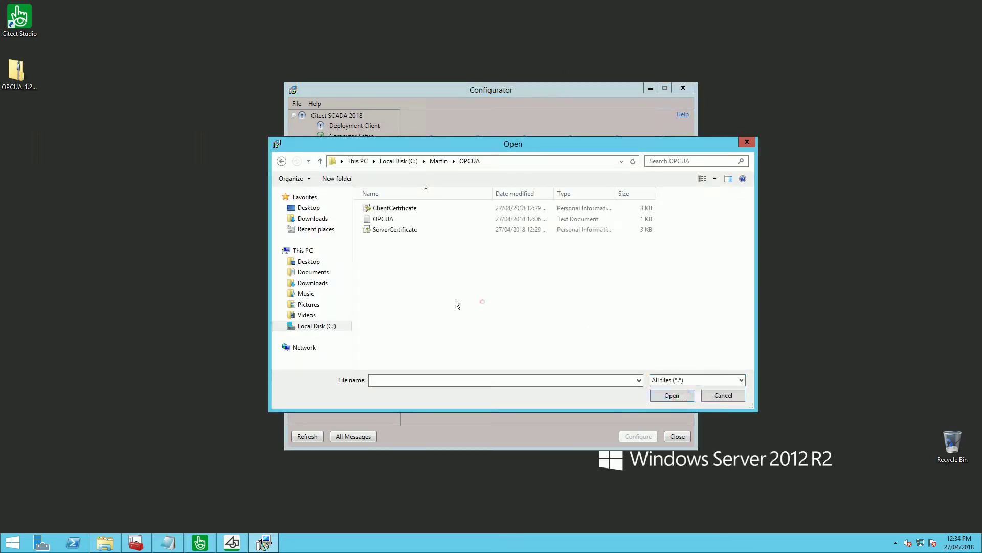
click(665, 395)
click(660, 321)
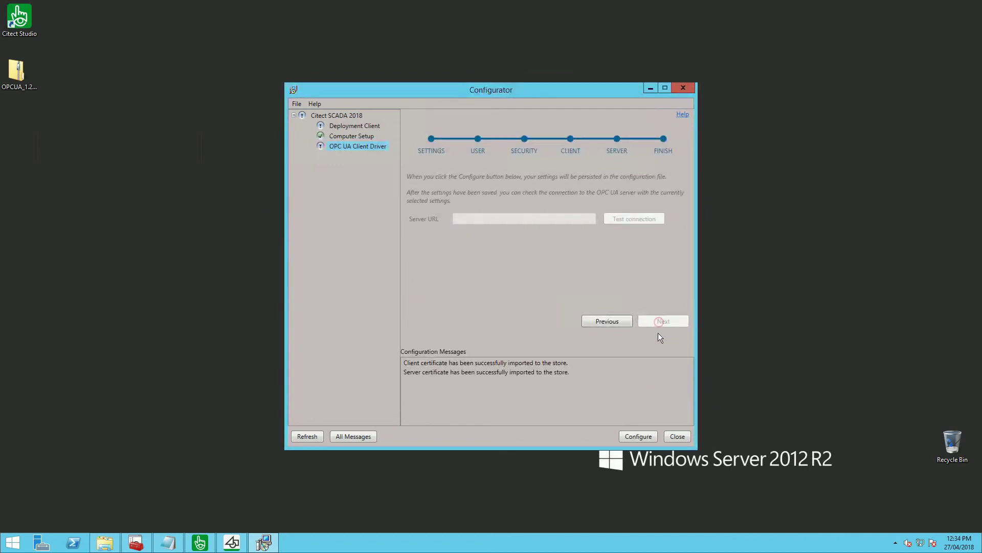
click(637, 436)
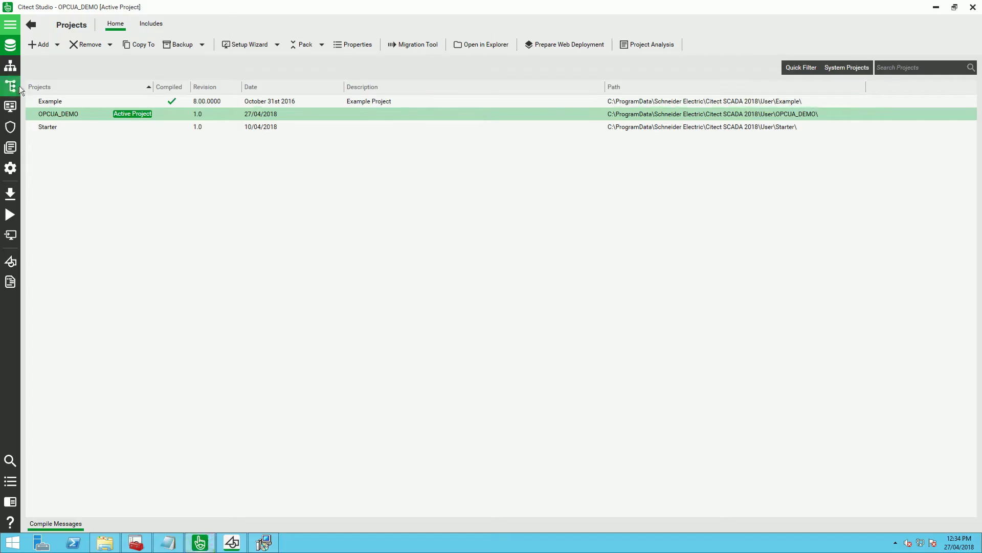
- Paste OPCUA_Device's address into Server URL, test the connection successfully, and close the configurator
click(11, 65)
click(245, 108)
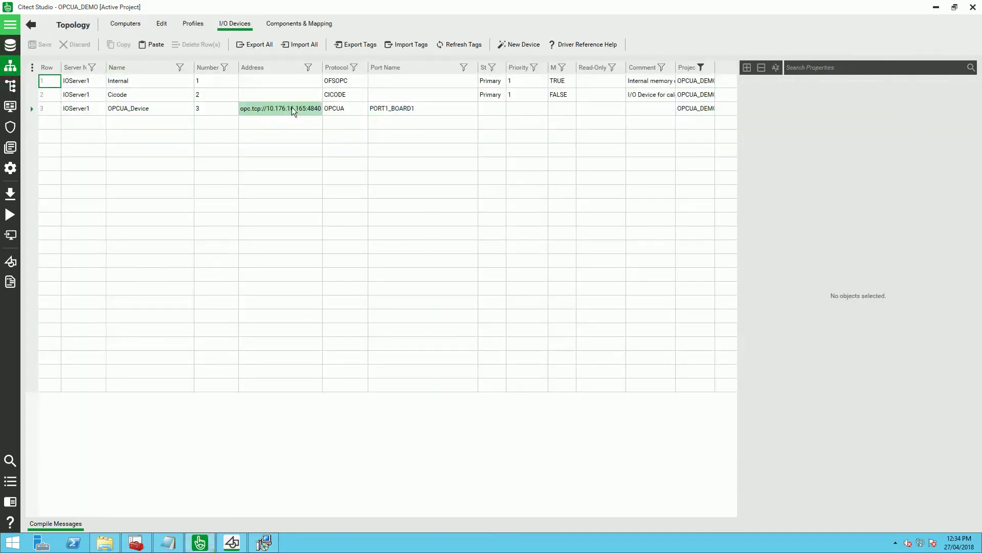
click(245, 109)
drag(245, 110, 340, 120)
key(ctrl+c)
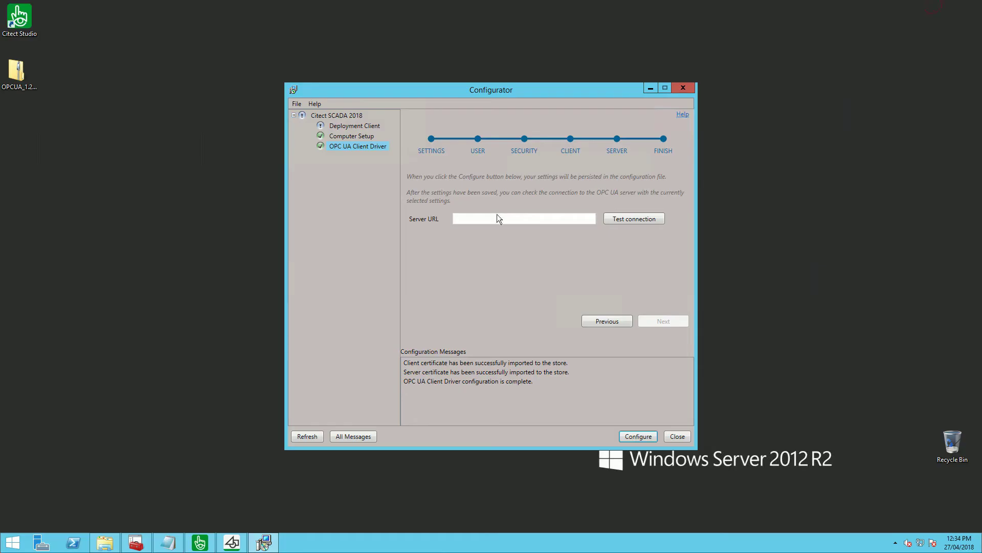
click(496, 218)
key(ctrl+v)
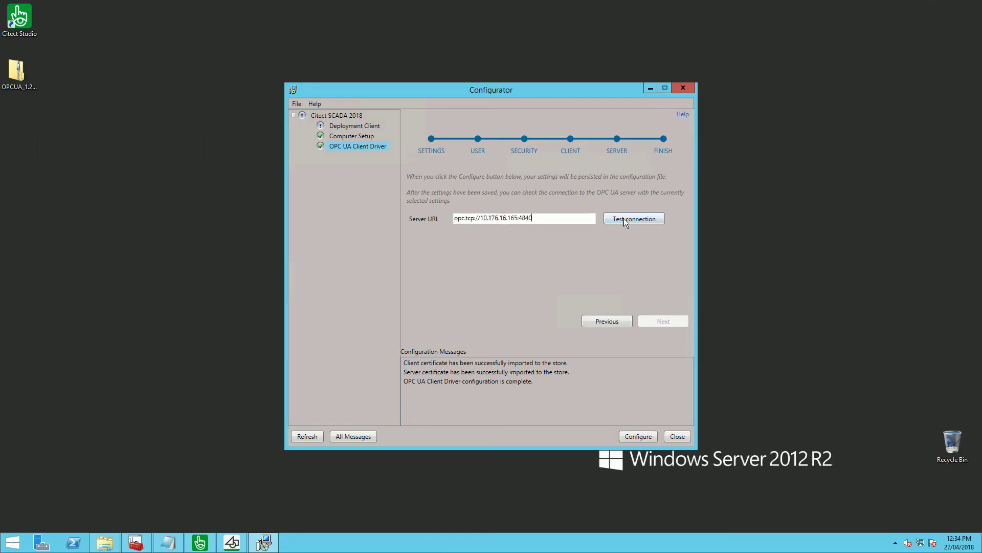
click(623, 220)
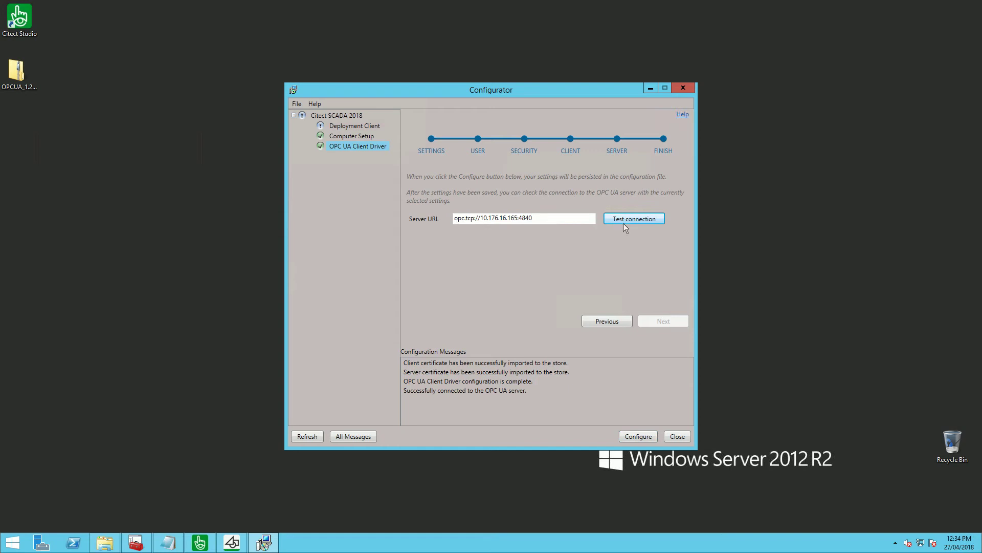
click(677, 436)
click(549, 318)
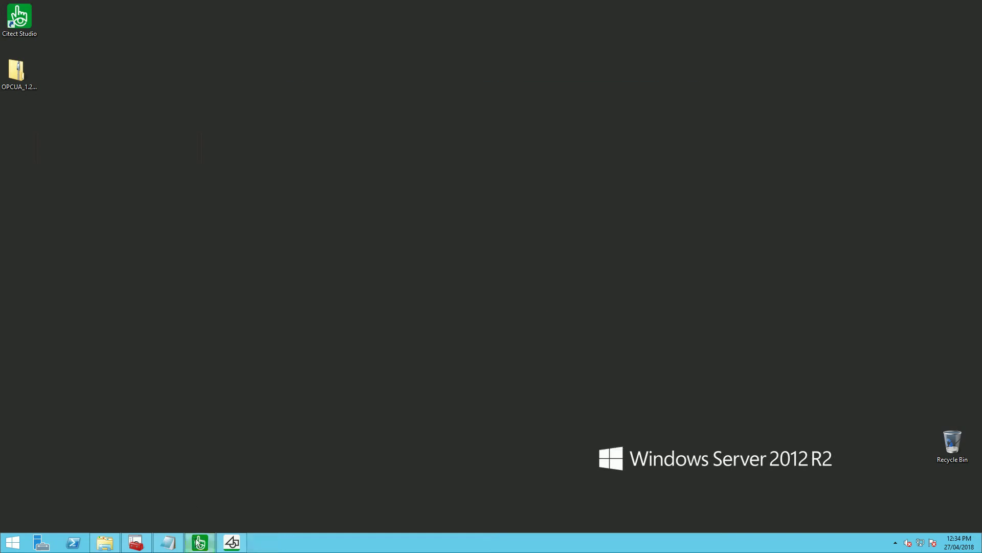
- Create a new graphics page from the normal template in Graphics Builder
click(200, 542)
click(12, 87)
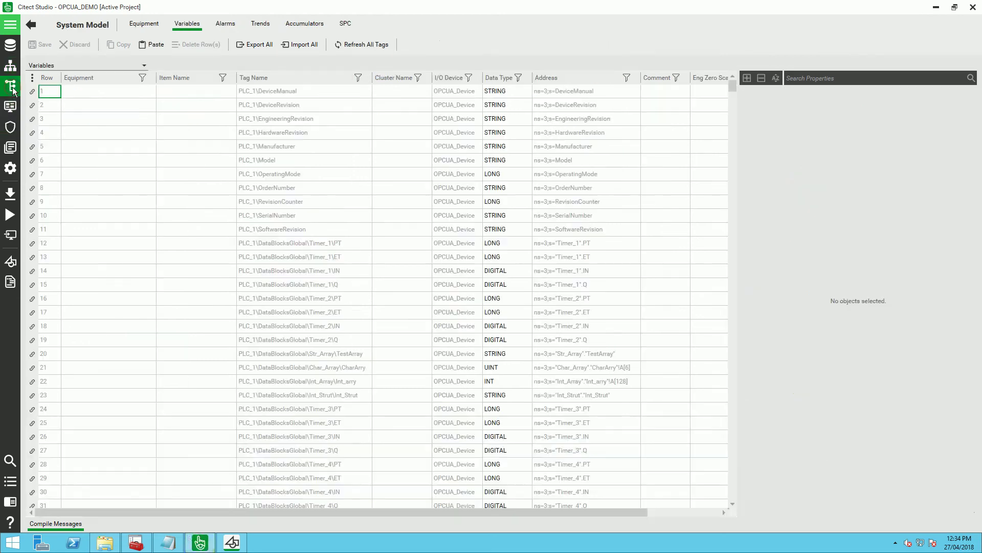
click(232, 542)
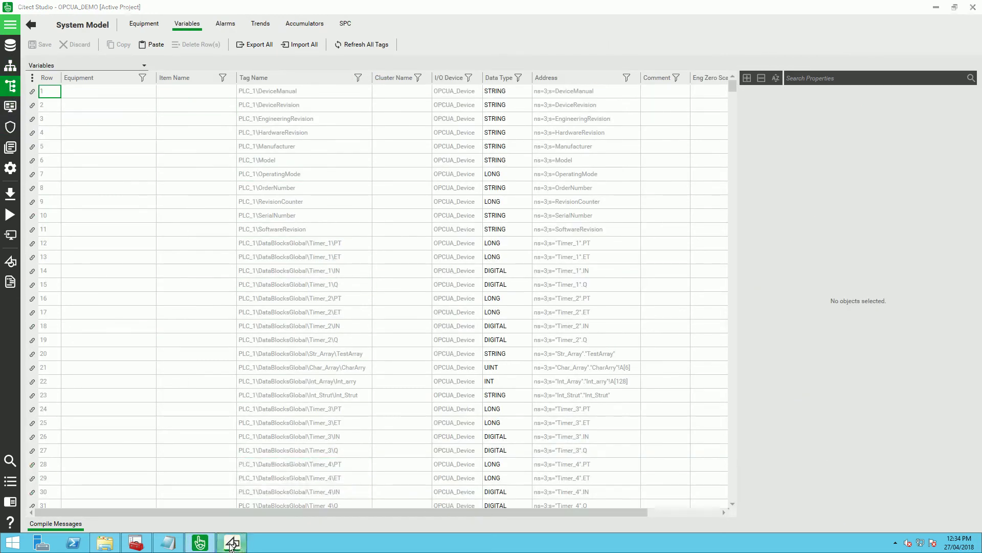
click(76, 130)
click(121, 185)
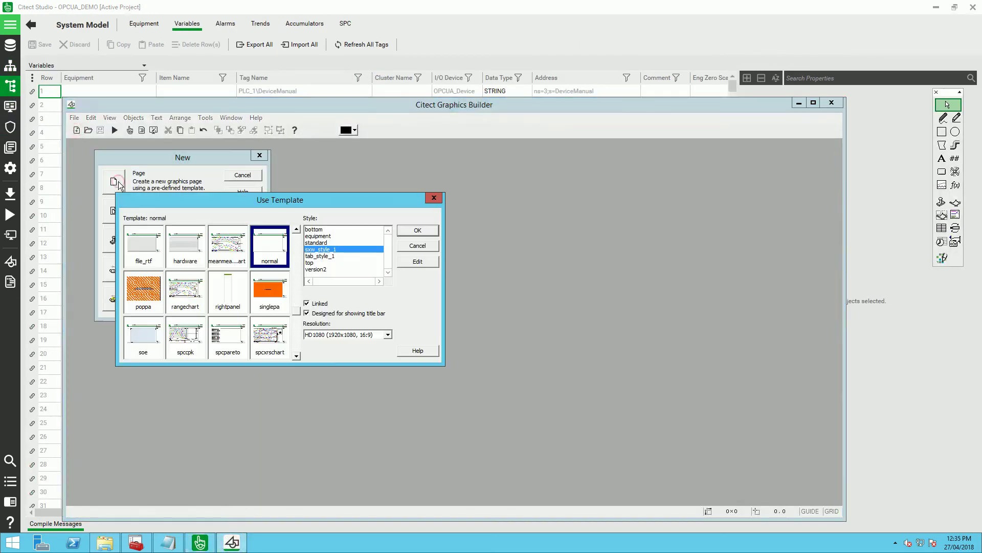
click(402, 231)
- Add a string display of PLC_1\Manufacturer and save the page as OPCUA_TEST
click(955, 158)
click(265, 308)
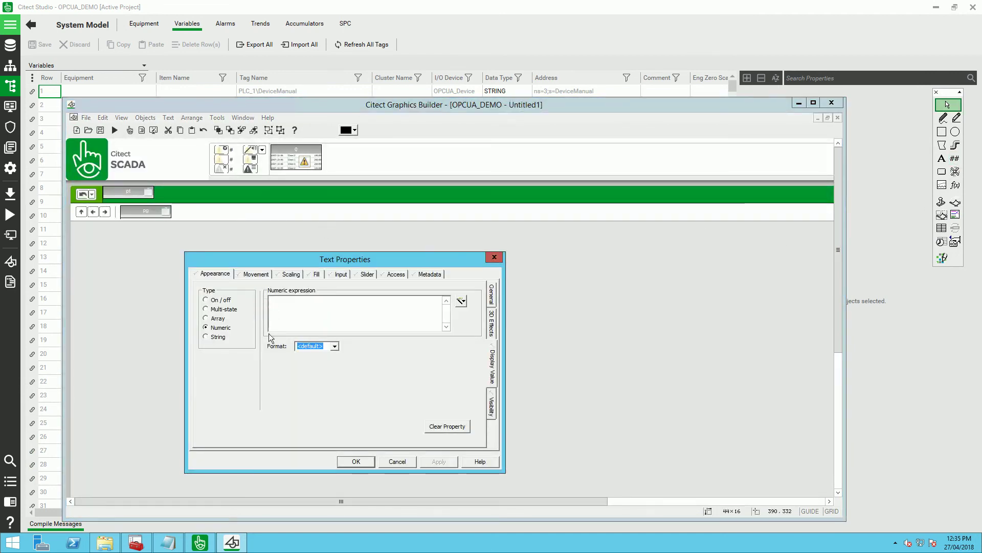
click(228, 333)
key(ctrl+v)
click(369, 457)
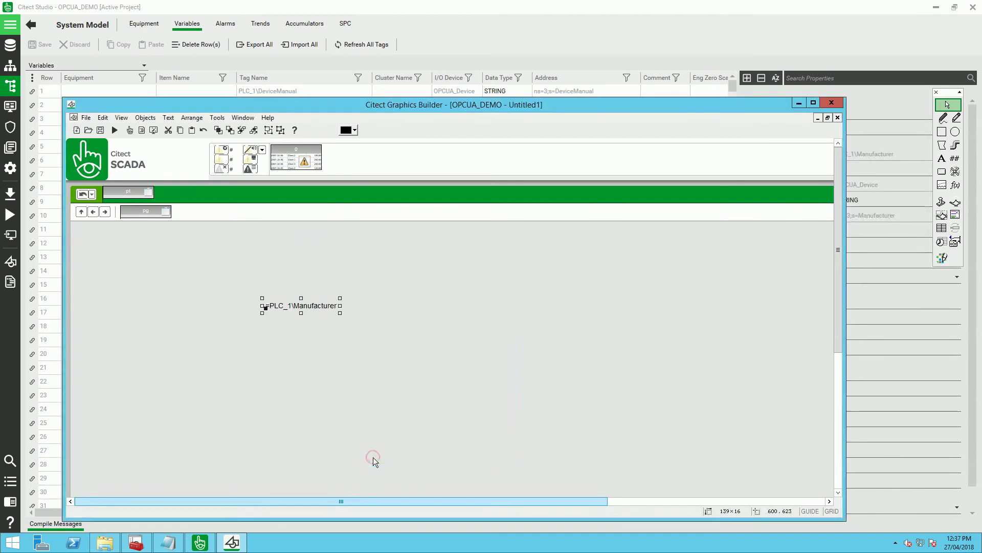
click(100, 130)
text(OPCUA_TEST)
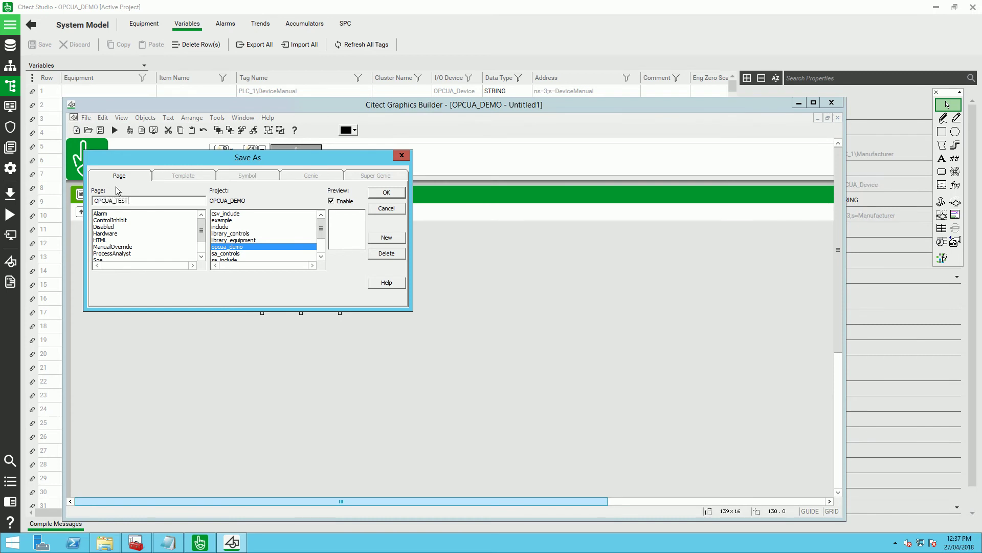
click(387, 193)
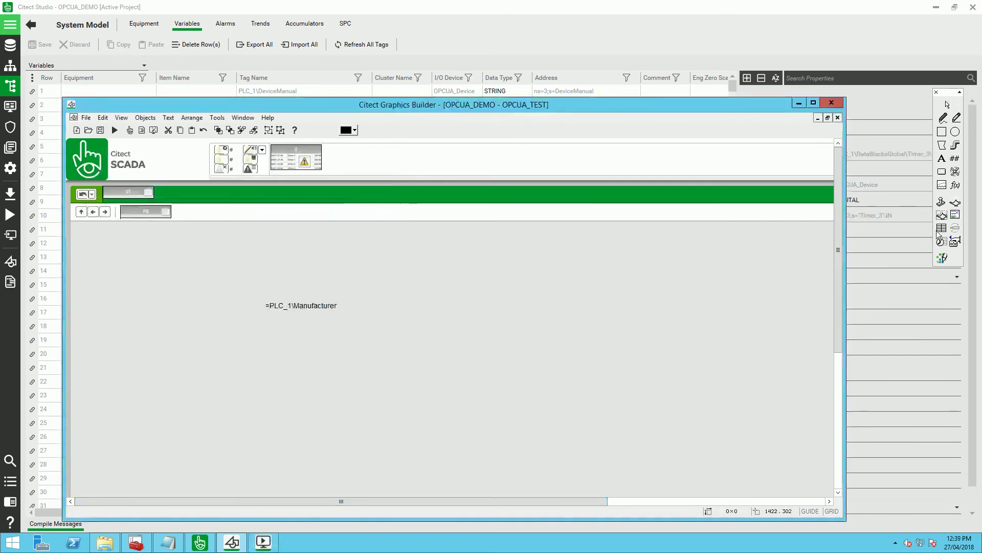
- Place a numeric tag display beneath the Manufacturer text and save OPCUA_TEST
click(310, 339)
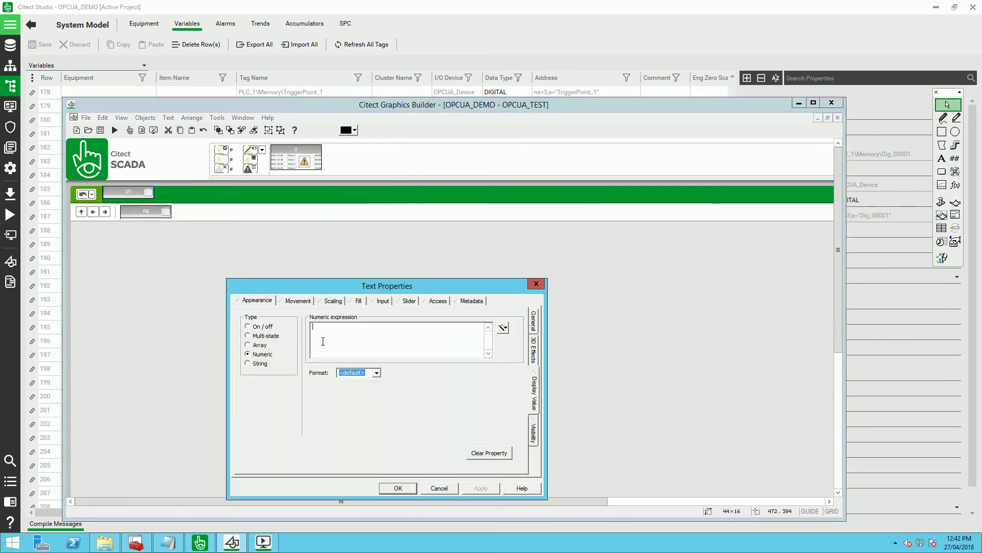
text(PLC_1\Memory\Dig_00001)
click(395, 488)
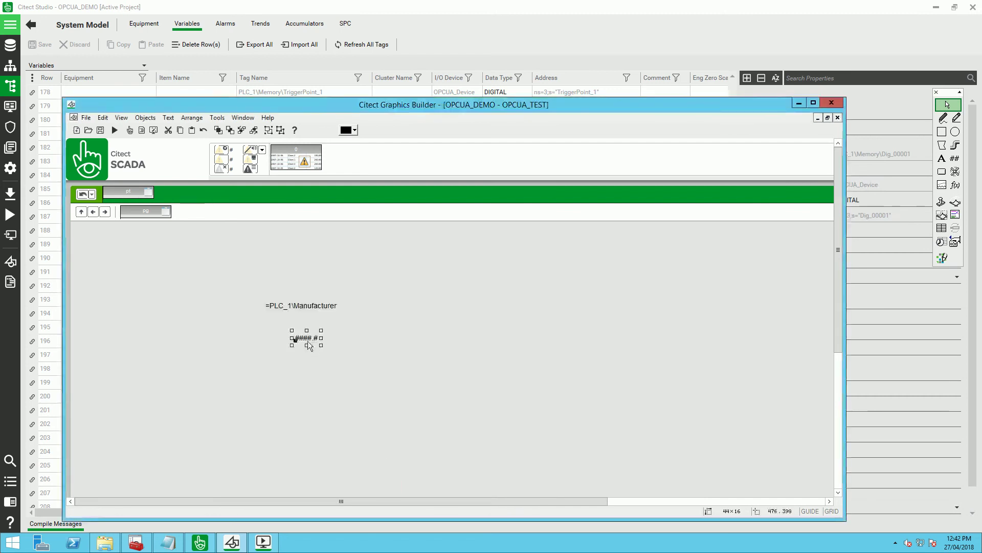
drag(311, 344, 282, 331)
click(292, 359)
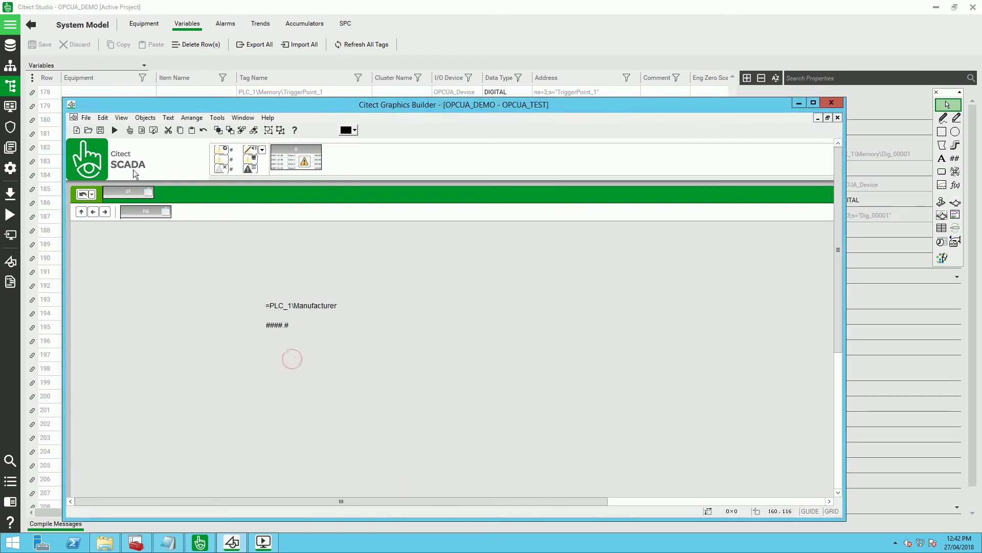
click(101, 131)
- From the Projects list, compile OPCUA_DEMO and run the computer setup wizard through to Finish
click(161, 10)
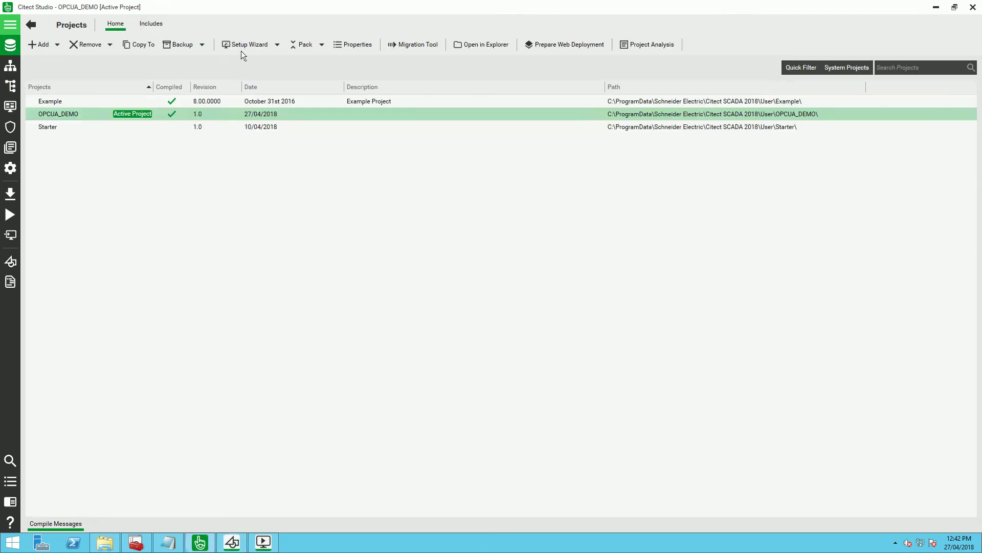
click(242, 48)
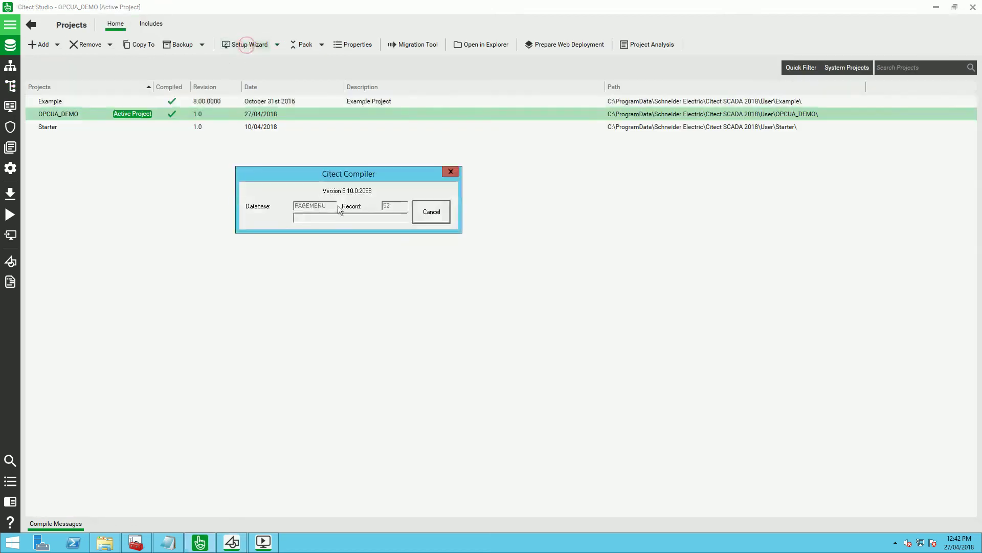
click(522, 340)
click(522, 340)
click(522, 339)
click(522, 340)
click(522, 340)
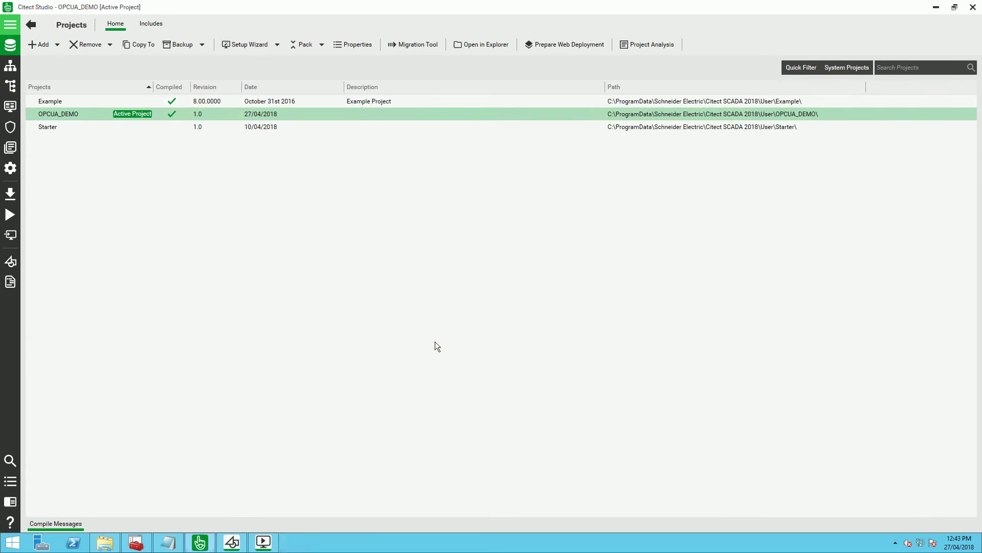
- In Computer Setup Editor, change [OPCUA] securitysettingsName from Test1 to OPCUA_Conf and save
click(277, 45)
click(256, 59)
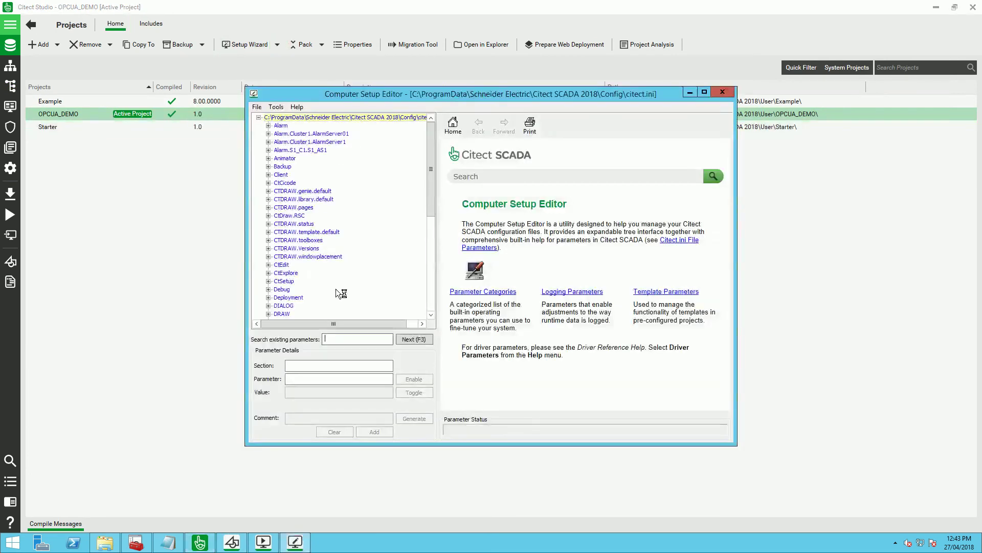
text(OPCUA)
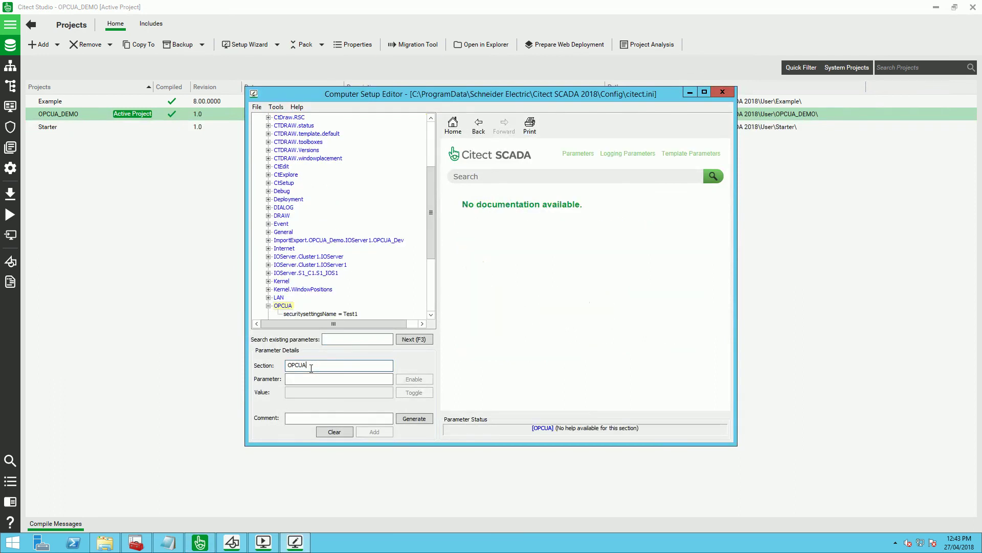
click(318, 314)
double_click(284, 392)
key(BackSpace)
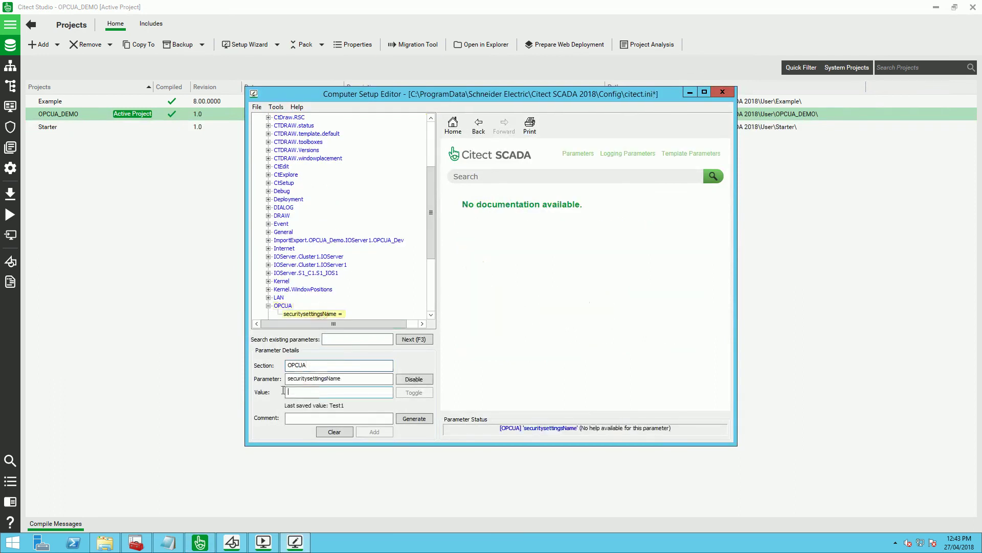
text(OPCUA_Conf)
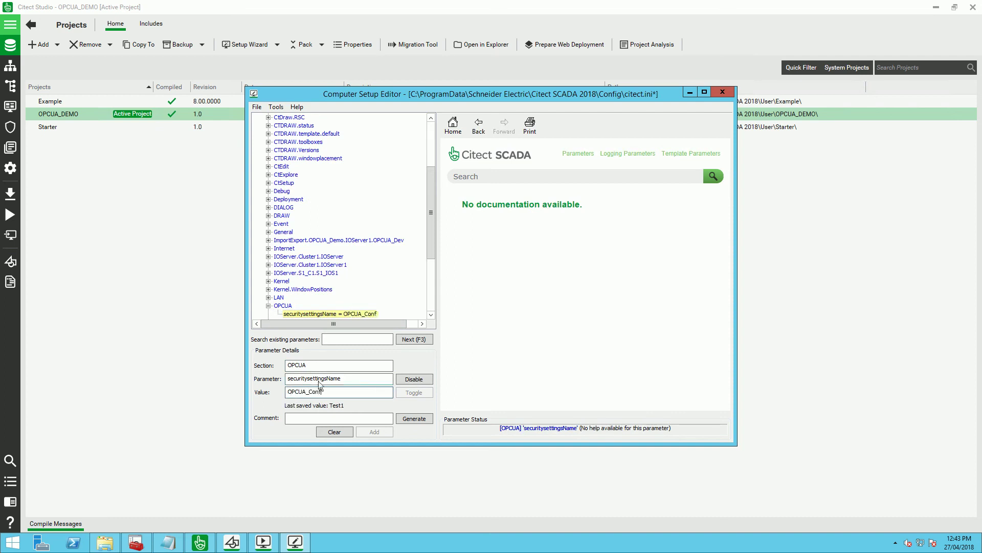
key(ctrl+s)
- Close the Computer Setup Editor and bring up the Certificates console
click(579, 292)
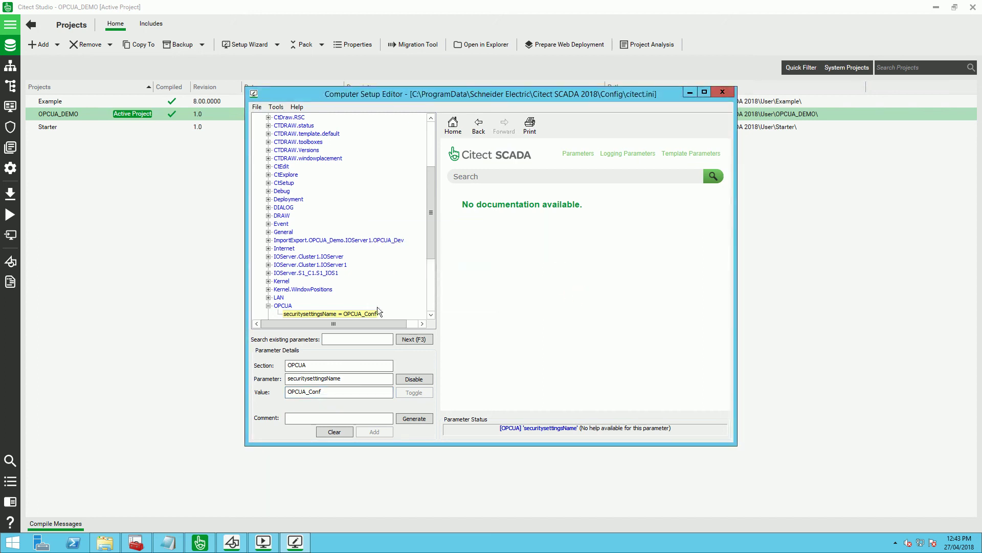
click(722, 91)
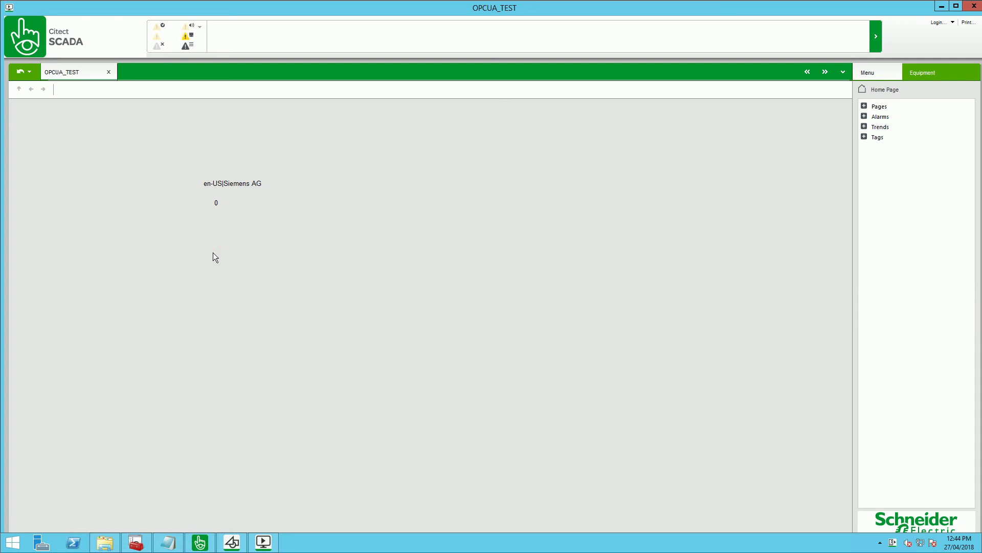
click(136, 542)
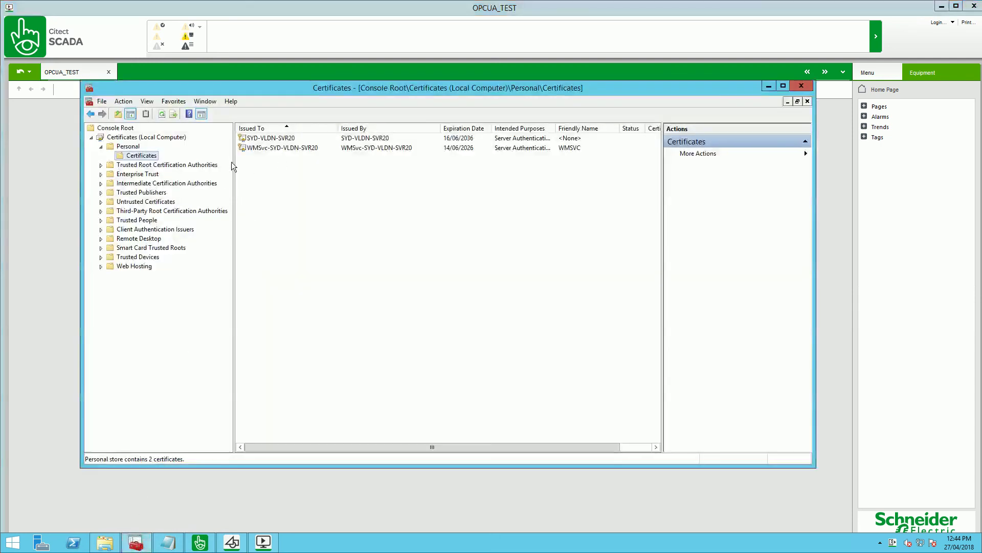
- Refresh the Personal certificates store and select the new ServerCertificate entry
click(162, 114)
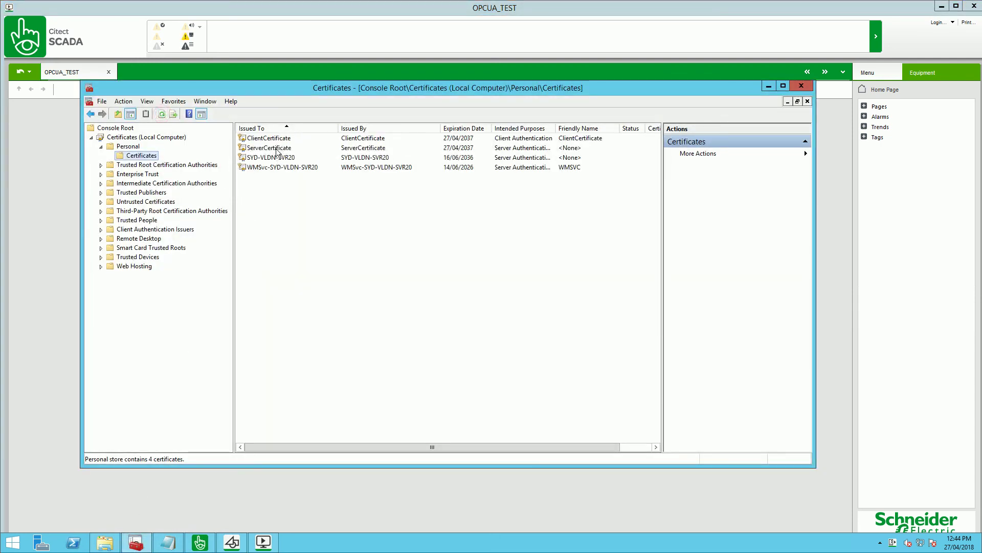
click(277, 147)
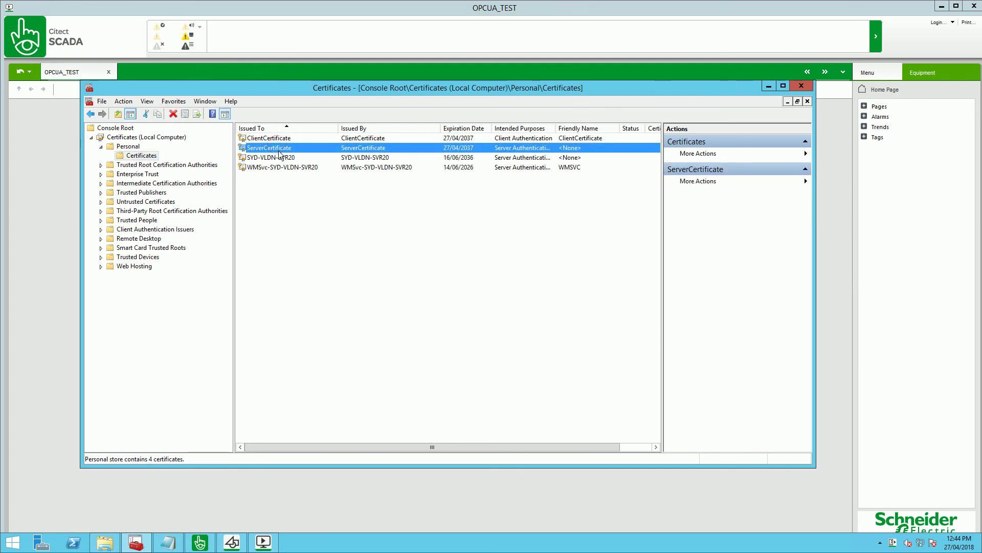